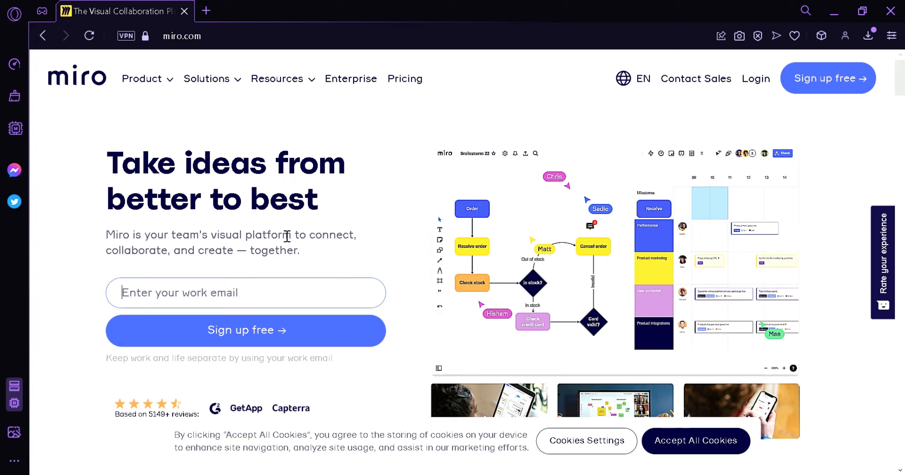
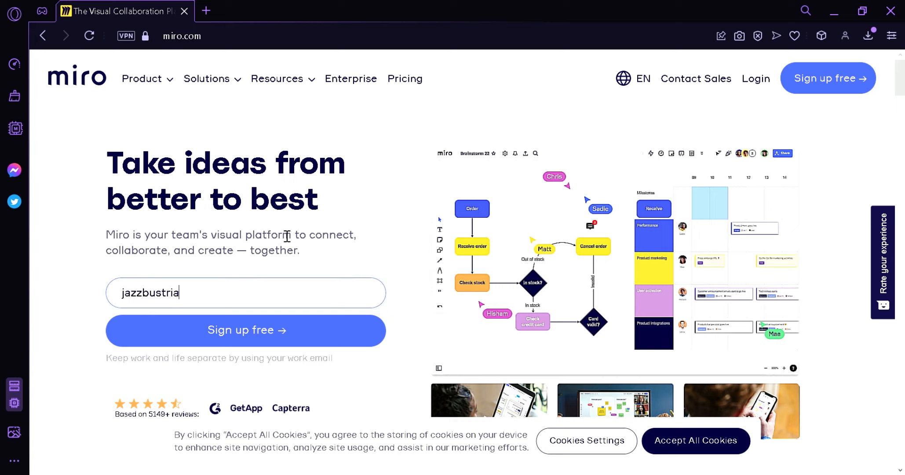
# Step: Sign up with that e-mail, set an account password and accept Miro's terms
pyautogui.click(226, 342)
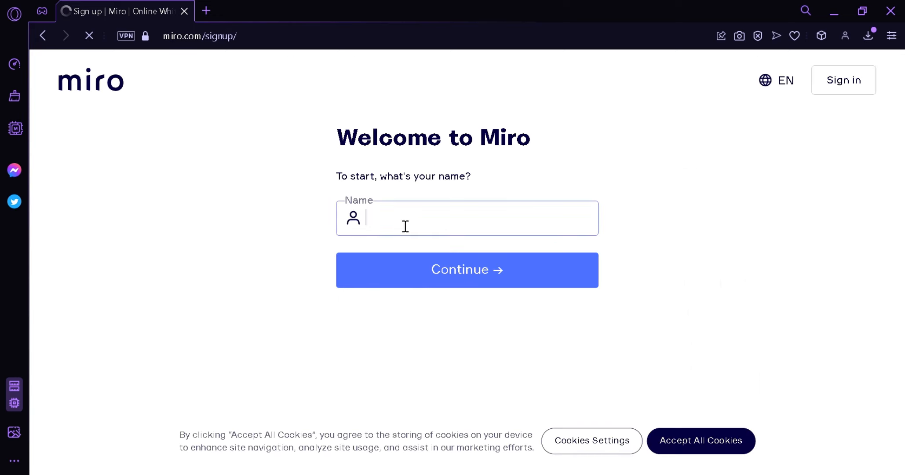
pyautogui.click(460, 267)
pyautogui.write('•••••••••••••')
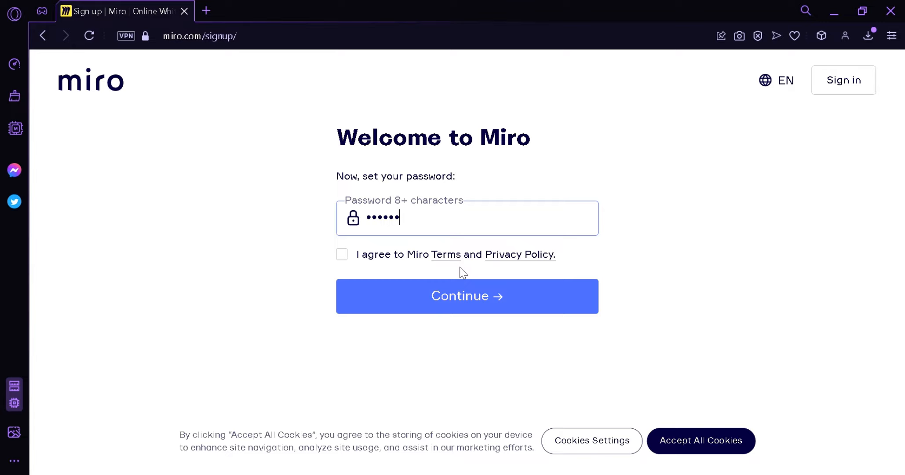
pyautogui.write('•')
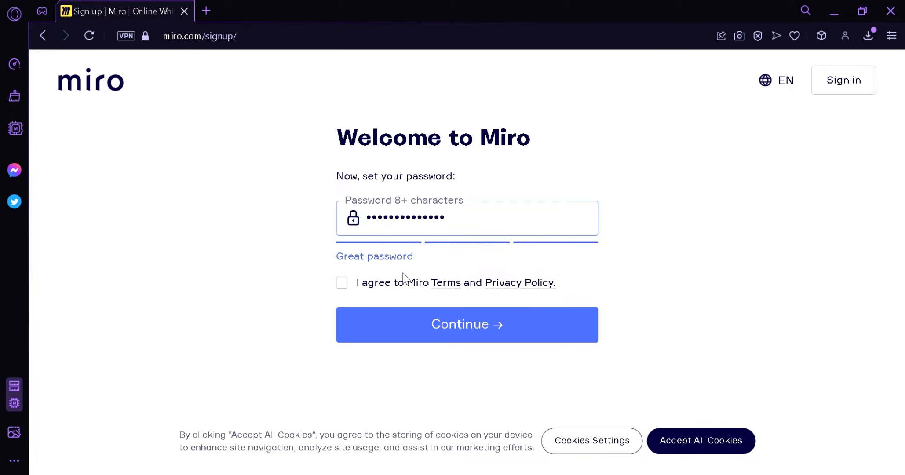
pyautogui.click(342, 283)
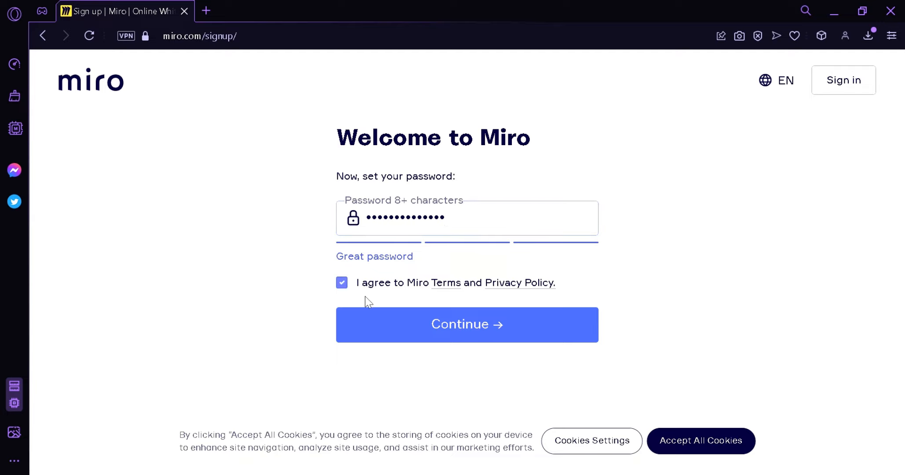
pyautogui.click(388, 315)
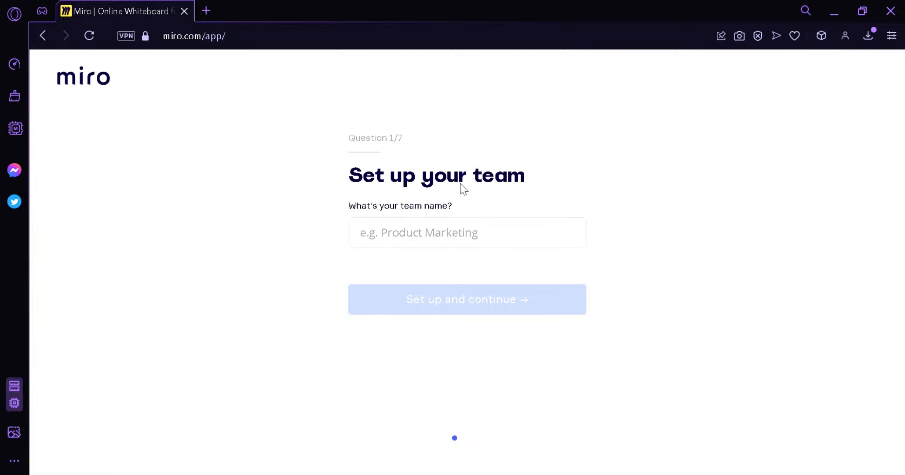
# Step: Name the team 'Production team', choose Operations work, and answer it's your first time
pyautogui.click(420, 243)
pyautogui.write('Produ')
pyautogui.press('BackSpace')
pyautogui.press('BackSpace')
pyautogui.press('BackSpace')
pyautogui.press('BackSpace')
pyautogui.press('BackSpace')
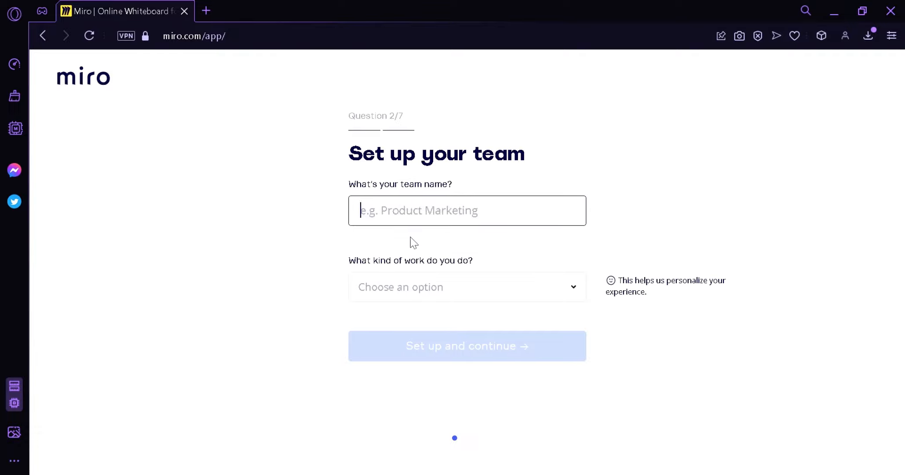
pyautogui.write('Prod')
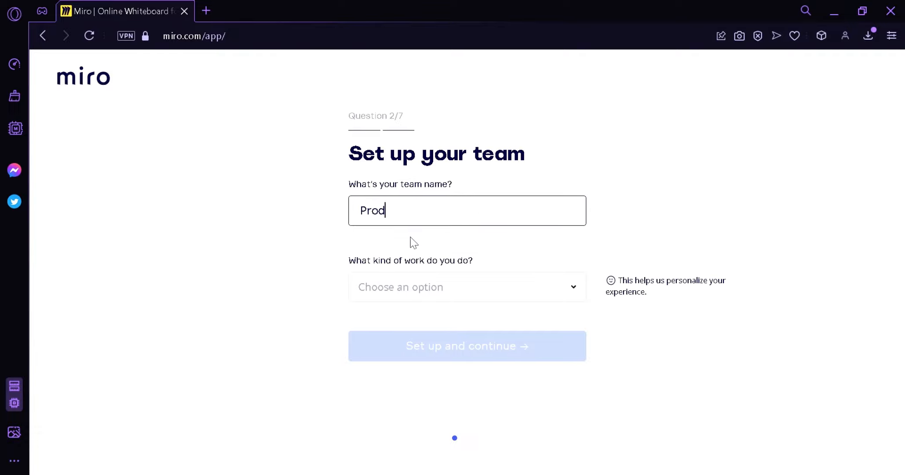
pyautogui.write('uction team')
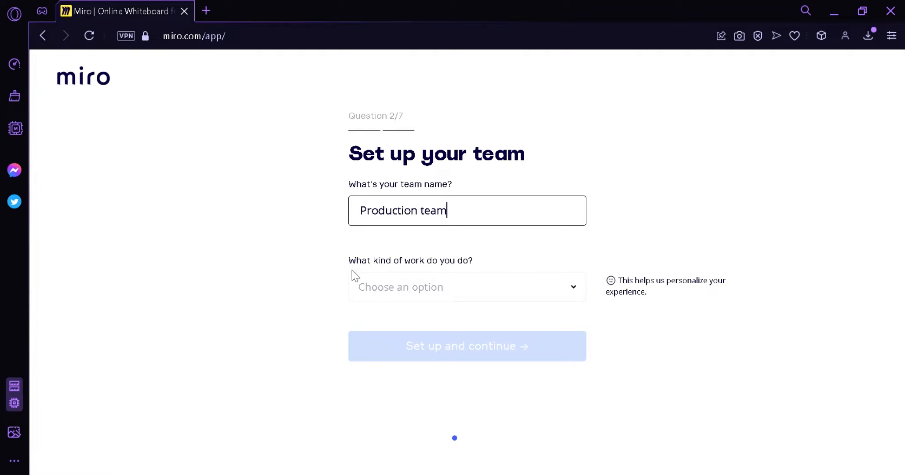
pyautogui.click(402, 286)
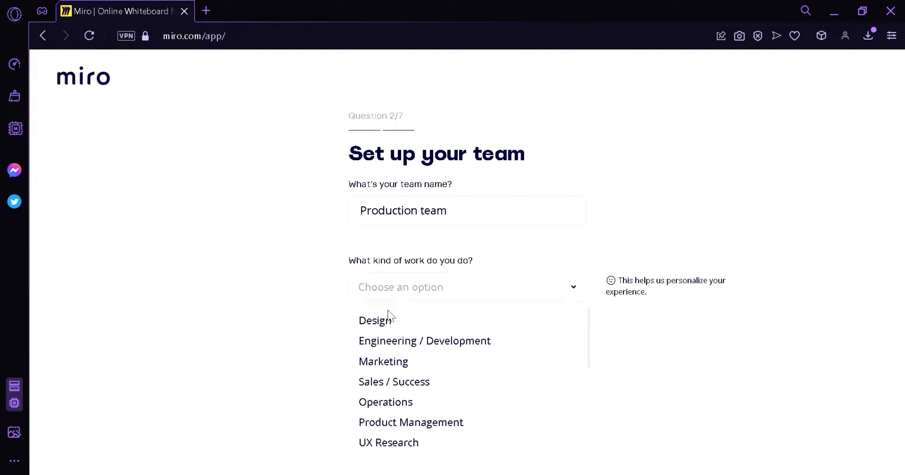
pyautogui.click(395, 401)
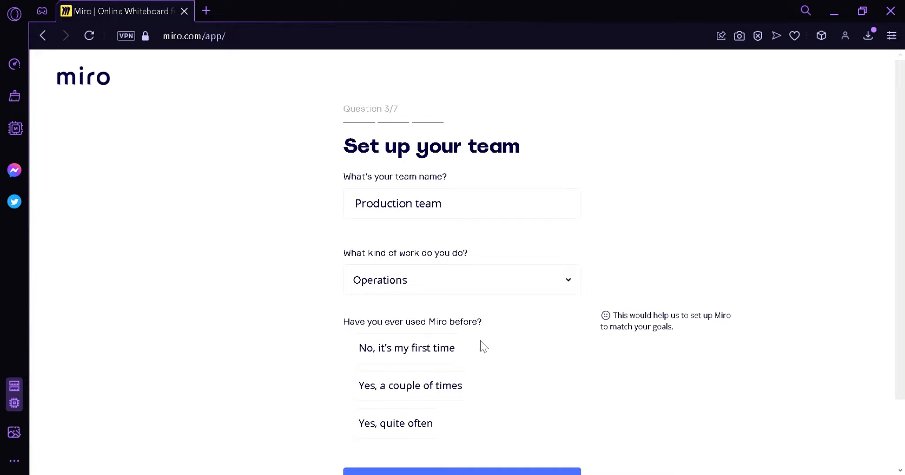
pyautogui.click(408, 349)
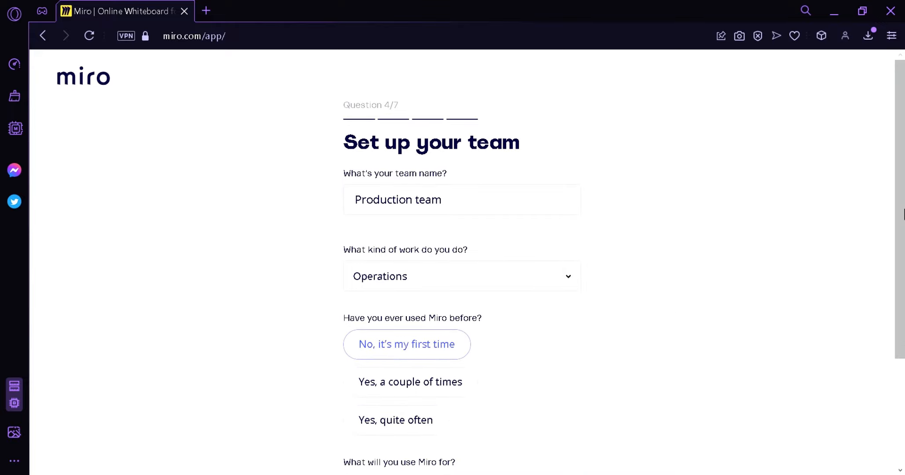
# Step: Choose Personal use, the Team Manager role and Only me as company size
pyautogui.moveTo(896, 222); pyautogui.dragTo(891, 347)
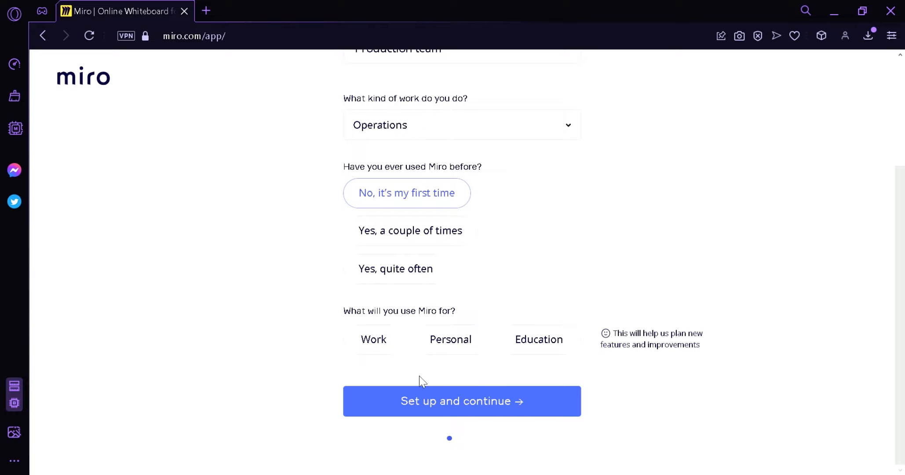
pyautogui.click(463, 339)
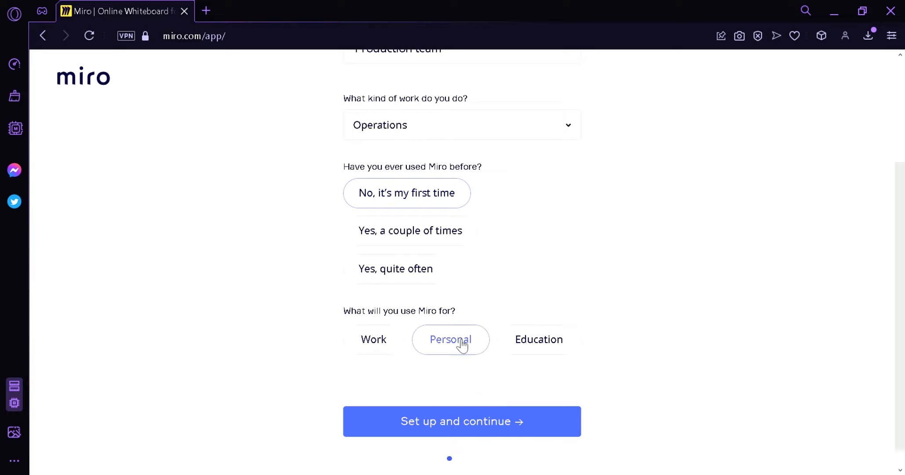
pyautogui.scroll(-2, 902, 205)
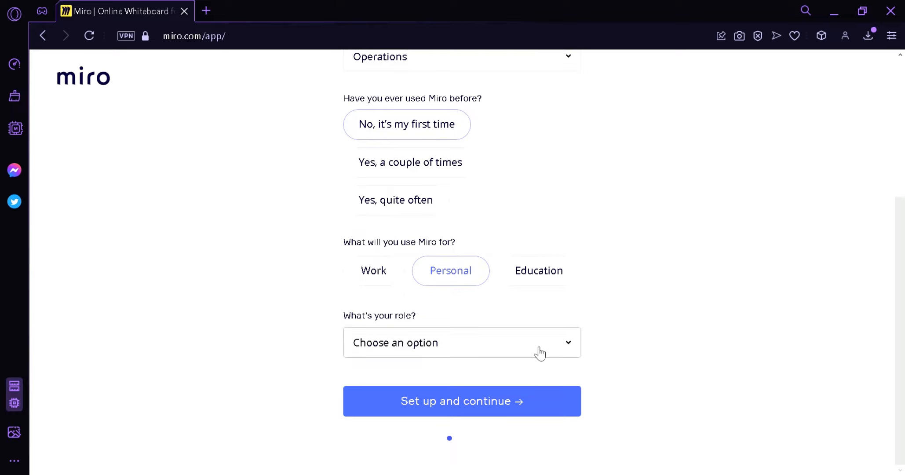
pyautogui.click(513, 355)
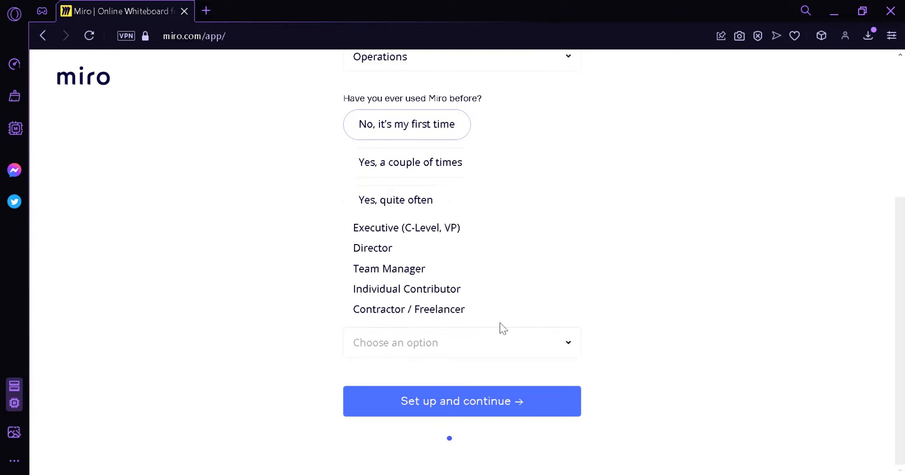
pyautogui.click(416, 269)
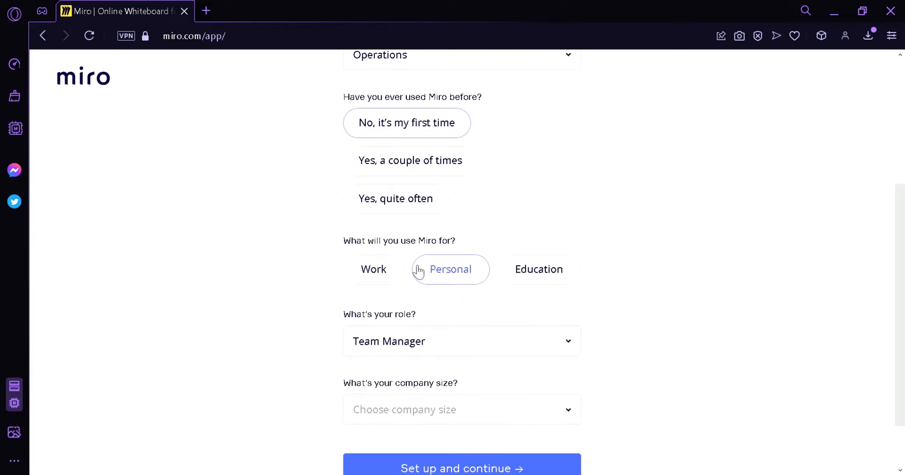
pyautogui.scroll(-2, 898, 300)
pyautogui.click(563, 347)
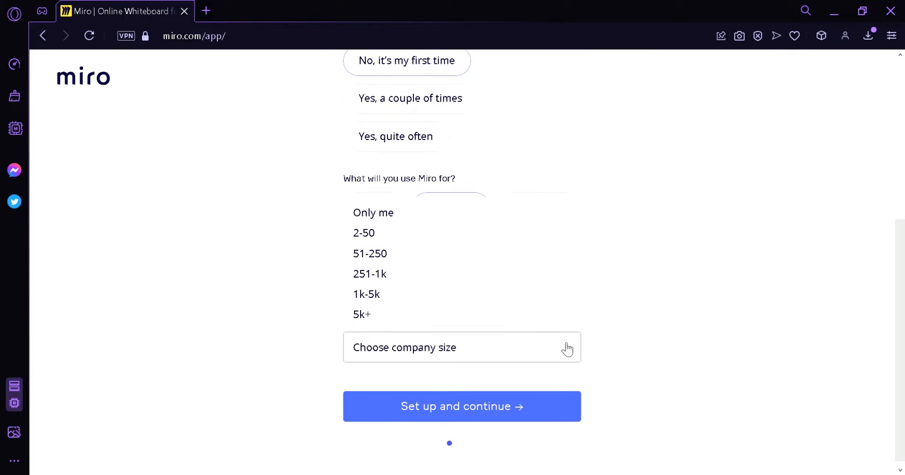
pyautogui.click(409, 211)
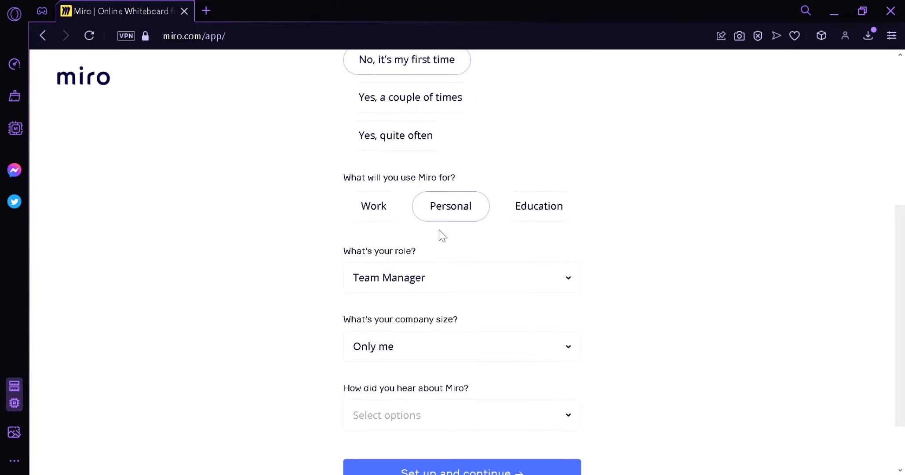
# Step: Pick Youtube as how you heard about Miro and submit the setup answers
pyautogui.scroll(-2, 383, 361)
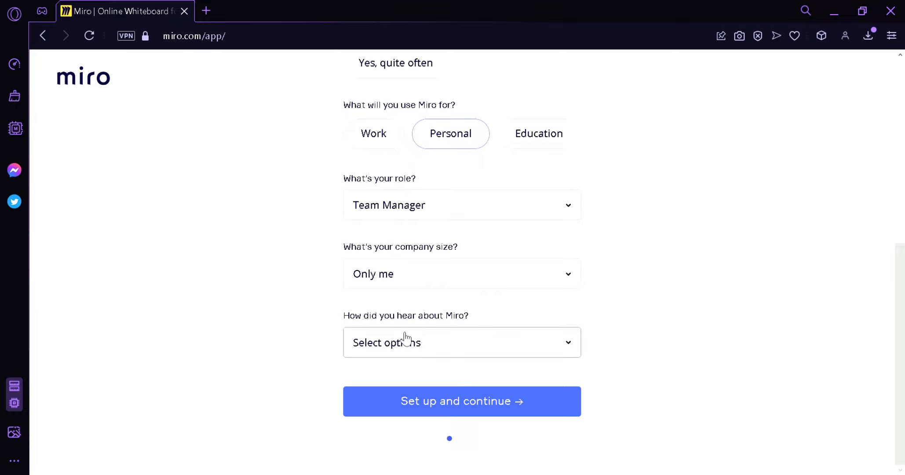
pyautogui.click(464, 350)
pyautogui.scroll(-3, 414, 297)
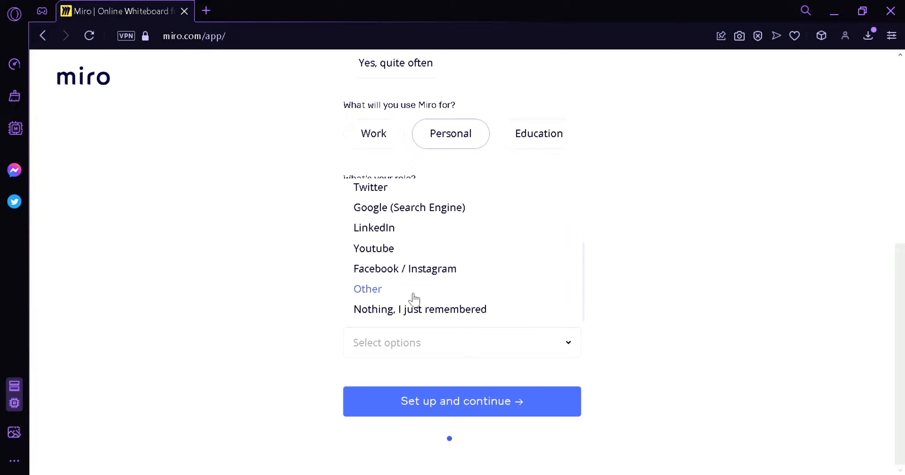
pyautogui.click(391, 253)
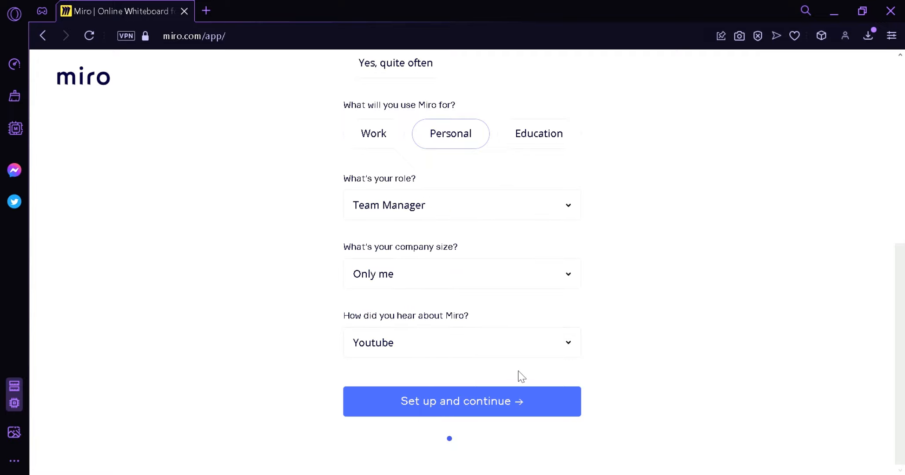
pyautogui.click(511, 412)
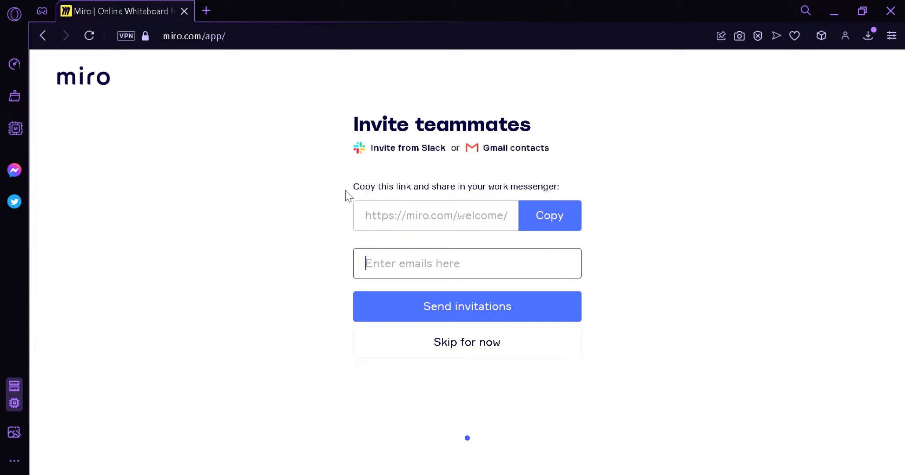
# Step: Skip inviting teammates and preview several use-case templates
pyautogui.click(474, 353)
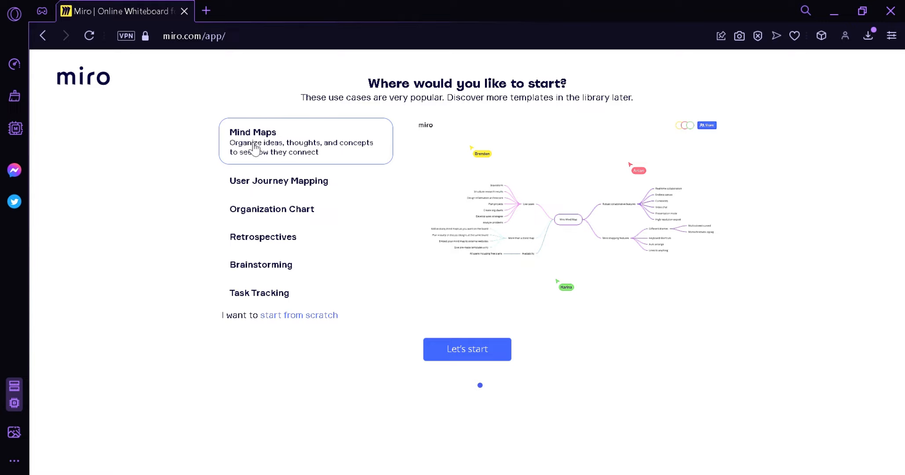
pyautogui.click(259, 178)
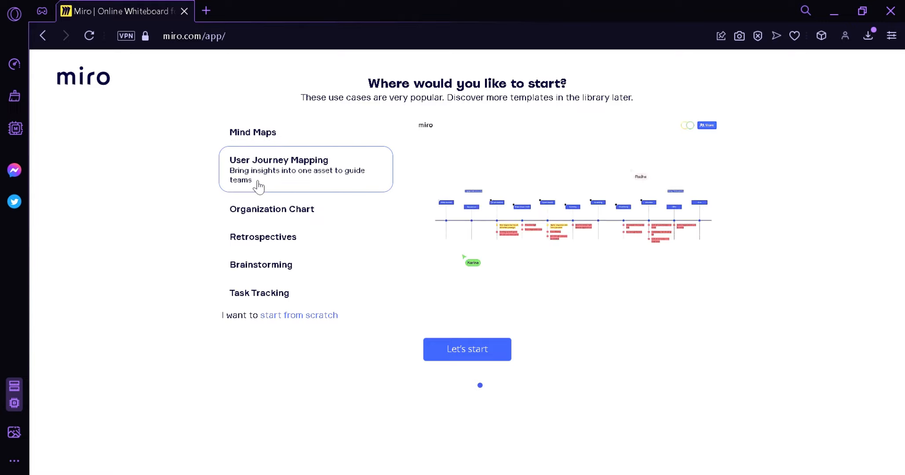
pyautogui.click(256, 217)
pyautogui.click(261, 231)
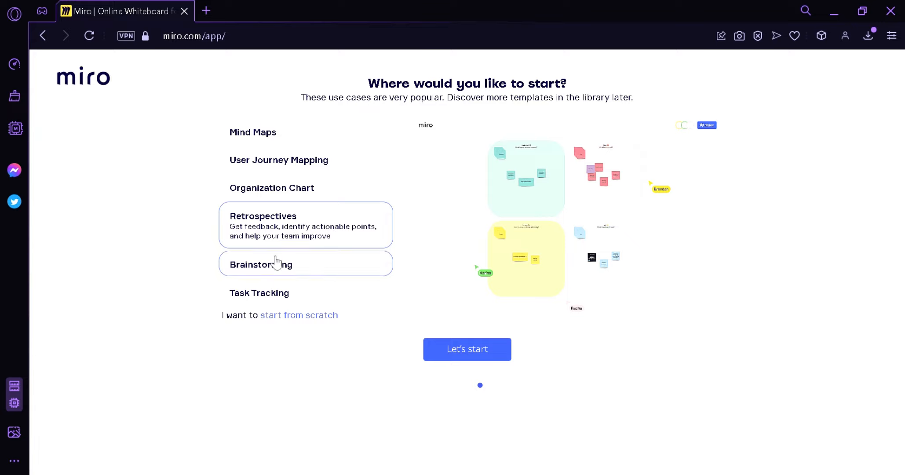
pyautogui.click(304, 269)
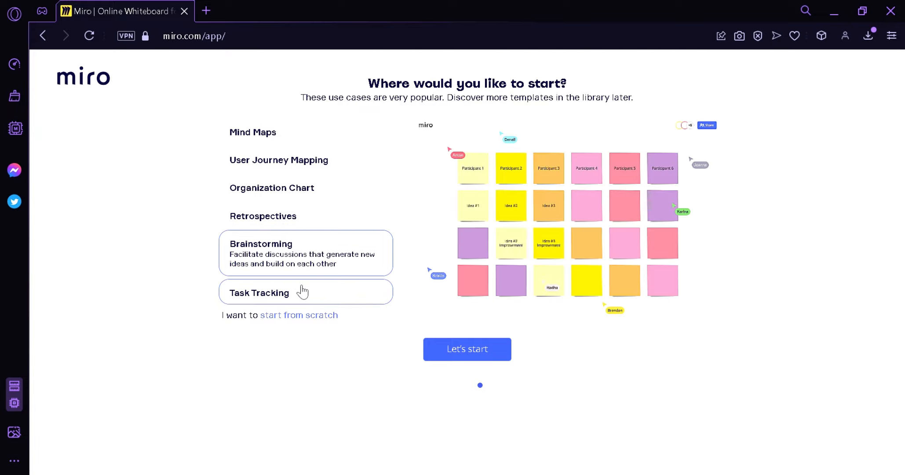
pyautogui.click(302, 291)
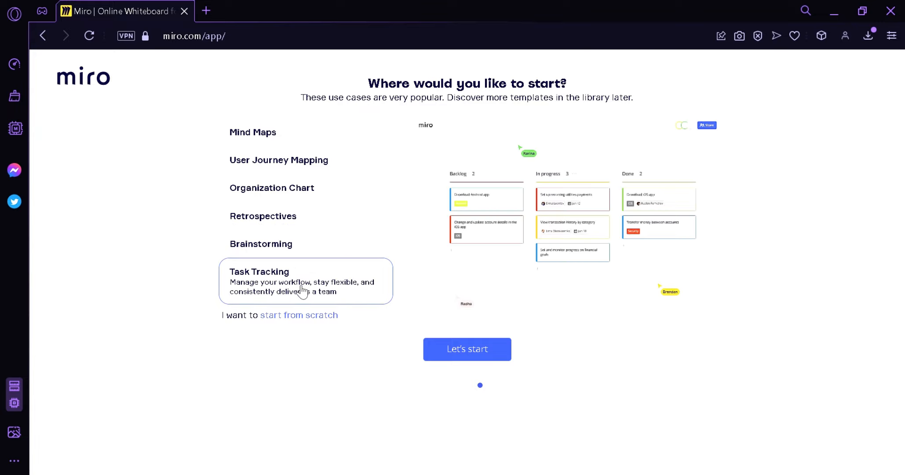
pyautogui.click(316, 255)
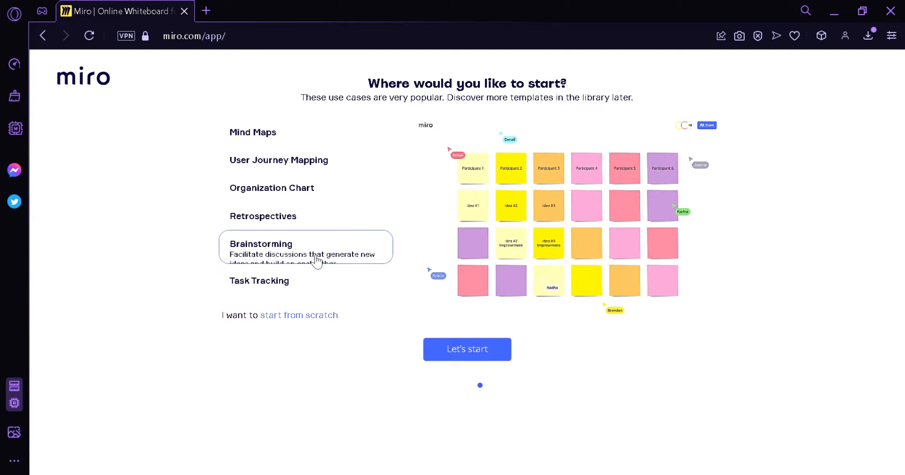
# Step: Pick Retrospectives and start the new board from it
pyautogui.click(325, 217)
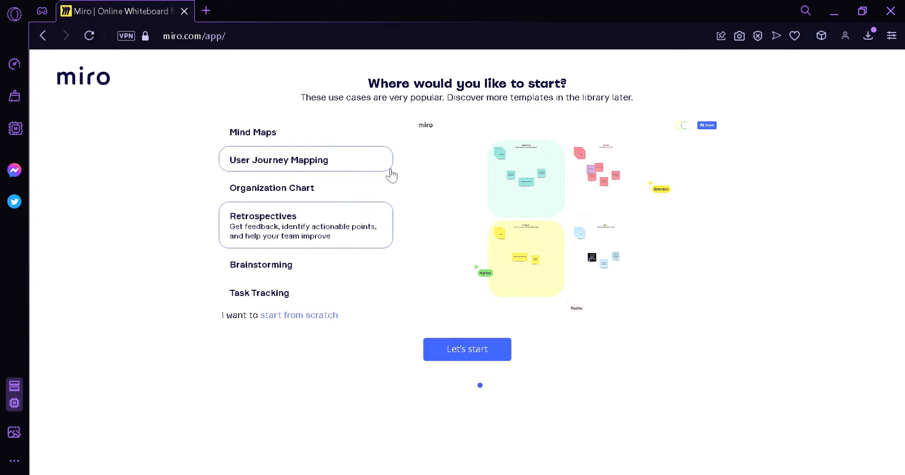
pyautogui.click(362, 190)
pyautogui.click(363, 142)
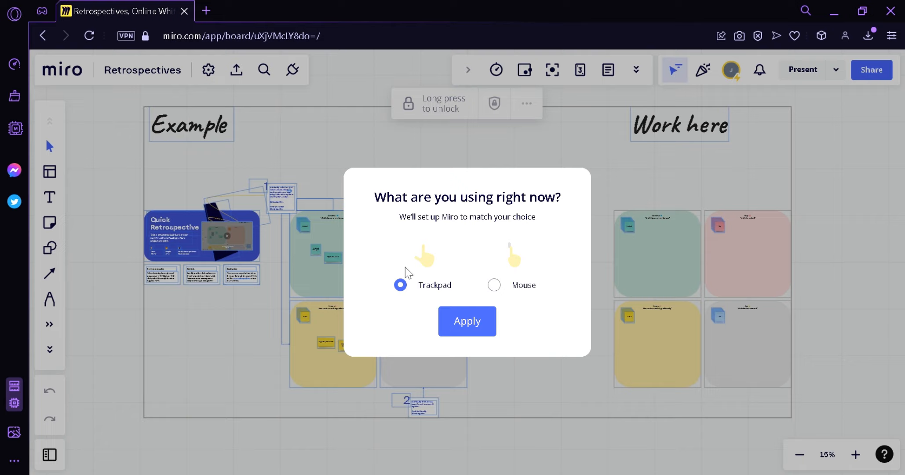
# Step: Apply Mouse as the navigation device and dismiss the zoom/move tip overlay
pyautogui.click(502, 287)
pyautogui.click(479, 321)
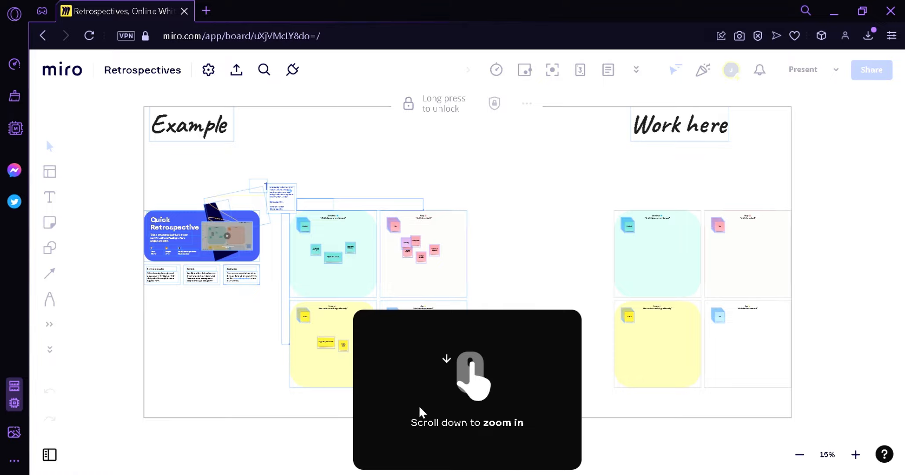
pyautogui.scroll(4, 551, 256)
pyautogui.scroll(-5, 553, 259)
pyautogui.scroll(-3, 555, 260)
pyautogui.scroll(3, 555, 260)
pyautogui.scroll(-1, 555, 260)
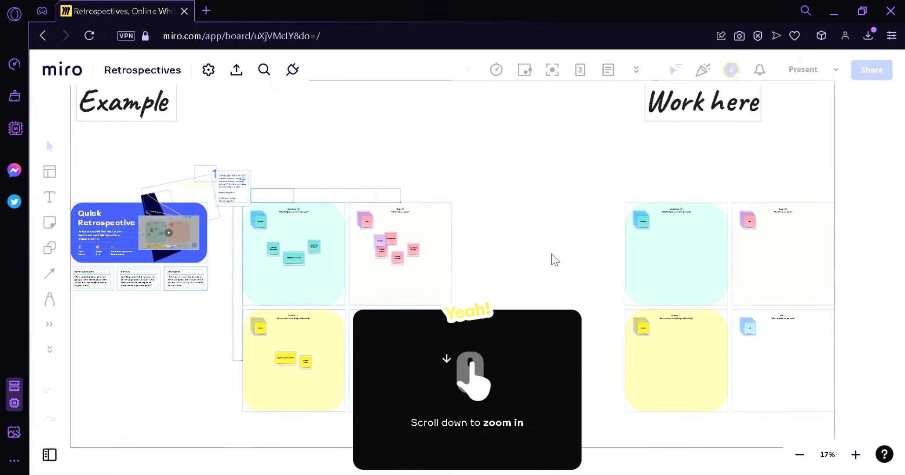
pyautogui.scroll(2, 555, 259)
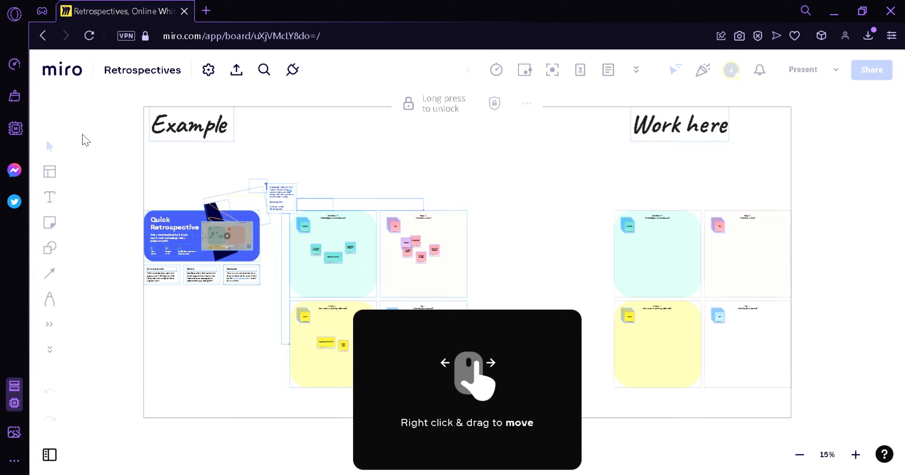
pyautogui.click(500, 307)
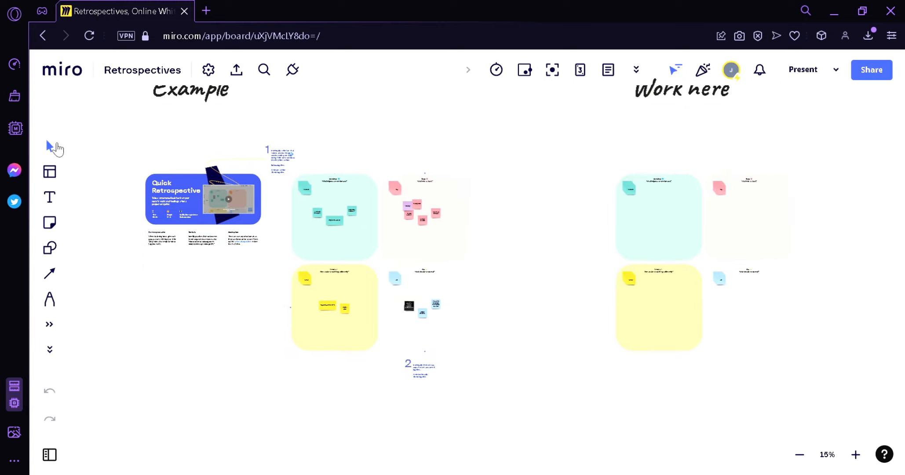
pyautogui.click(50, 173)
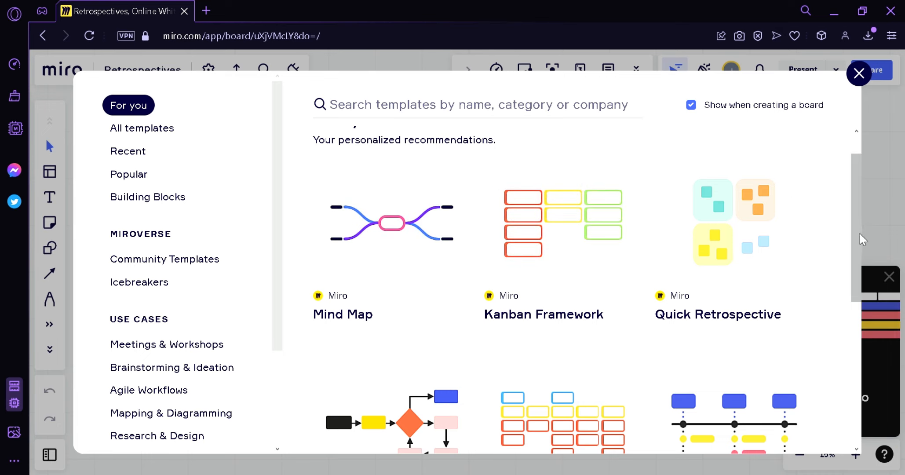
pyautogui.moveTo(854, 234); pyautogui.dragTo(864, 411)
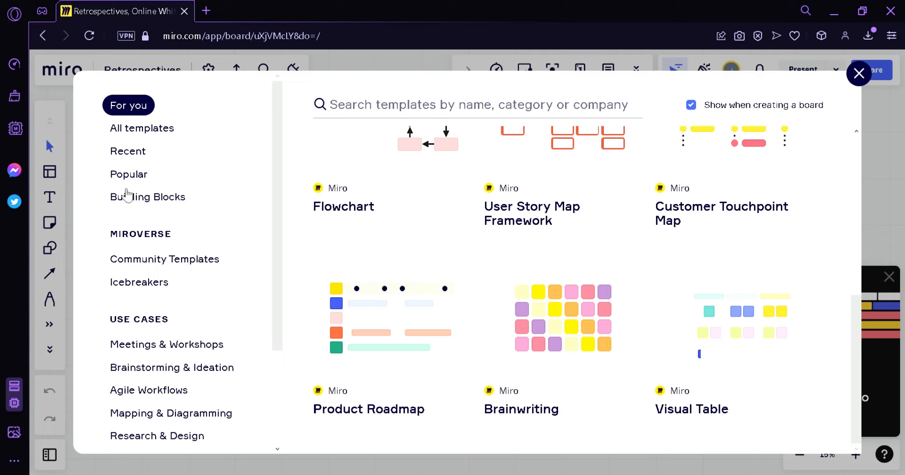
pyautogui.moveTo(275, 221); pyautogui.dragTo(272, 242)
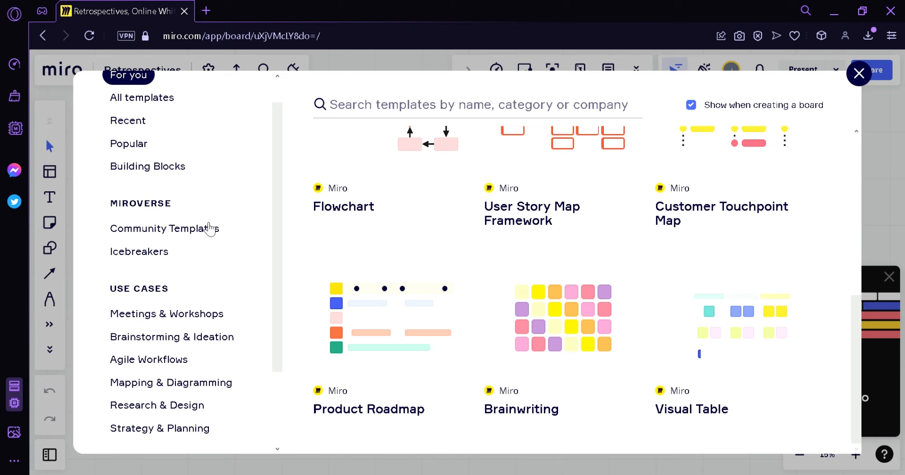
pyautogui.click(210, 228)
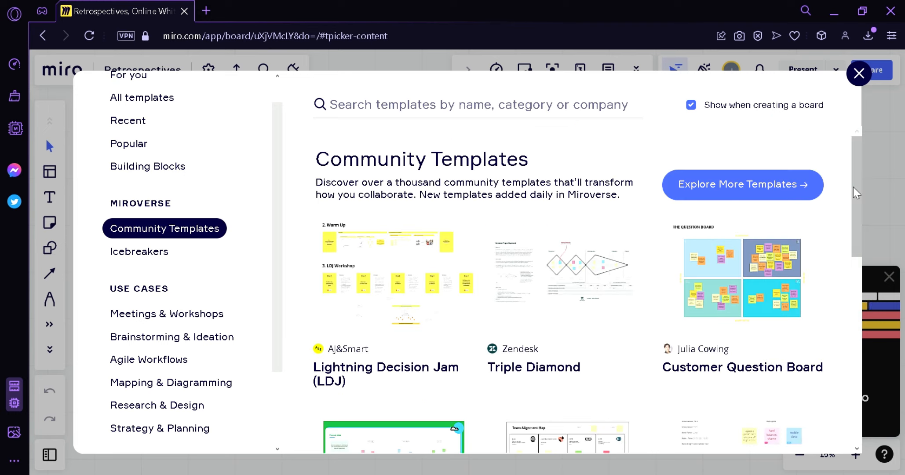
pyautogui.moveTo(857, 194); pyautogui.dragTo(845, 264)
pyautogui.scroll(1, 845, 264)
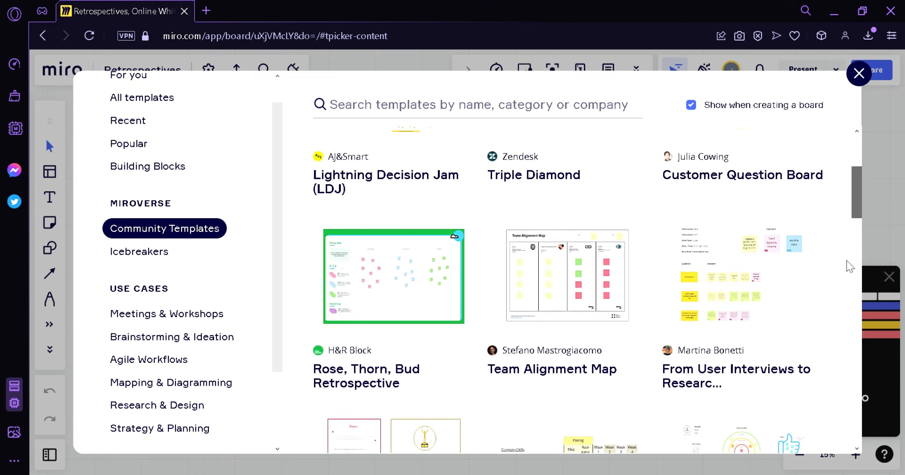
pyautogui.scroll(-3, 835, 281)
pyautogui.scroll(-3, 237, 332)
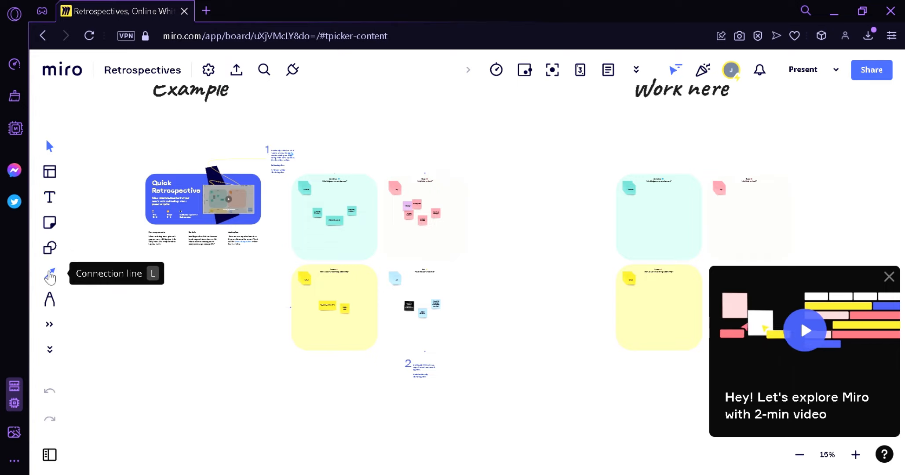
pyautogui.click(50, 325)
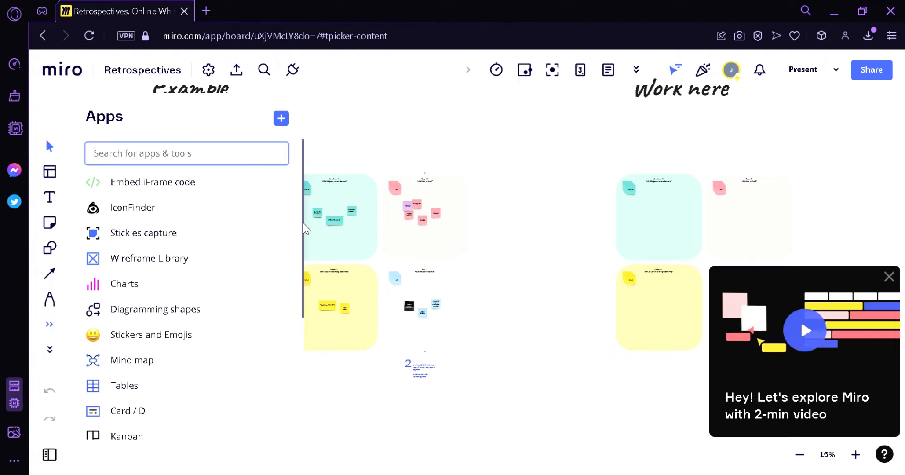
pyautogui.scroll(-1, 306, 250)
pyautogui.click(889, 276)
pyautogui.scroll(1, 551, 209)
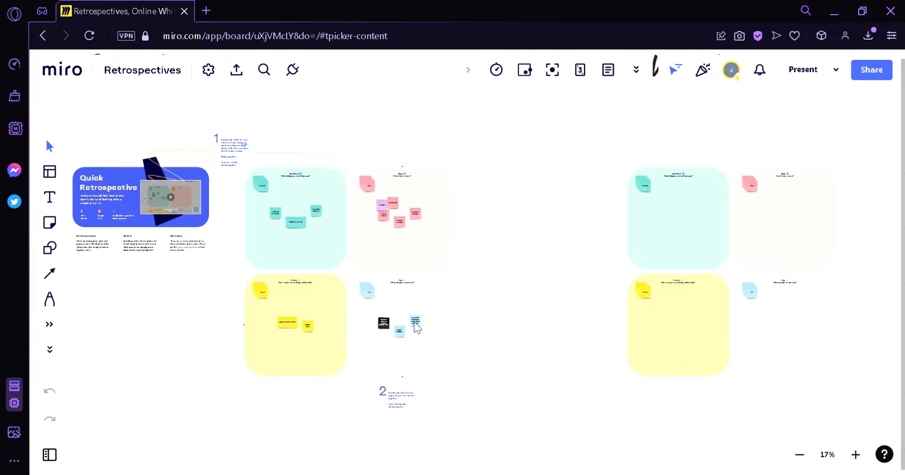
# Step: Zoom in and pan across to the Invent and Act sections
pyautogui.scroll(3, 289, 237)
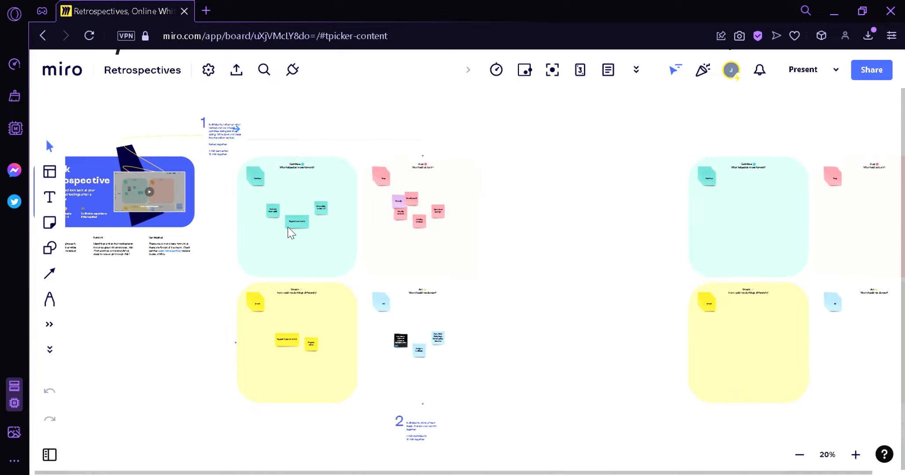
pyautogui.scroll(3, 267, 138)
pyautogui.moveTo(281, 144); pyautogui.dragTo(332, 267)
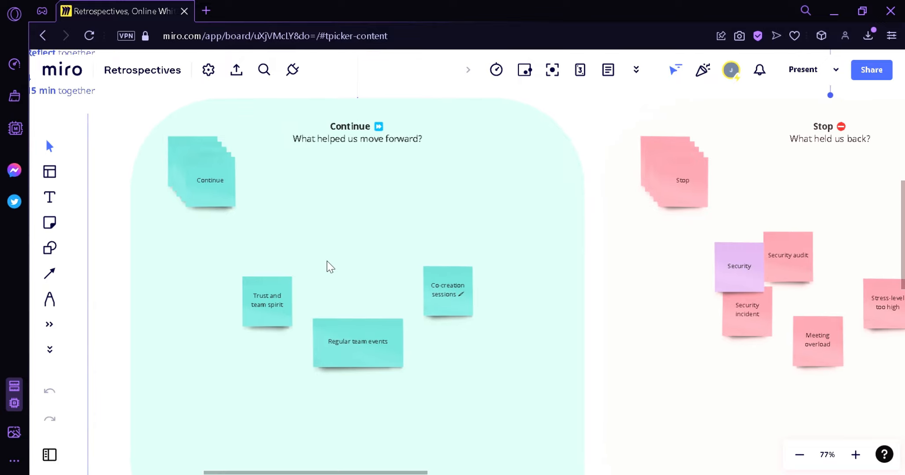
pyautogui.scroll(-3, 327, 264)
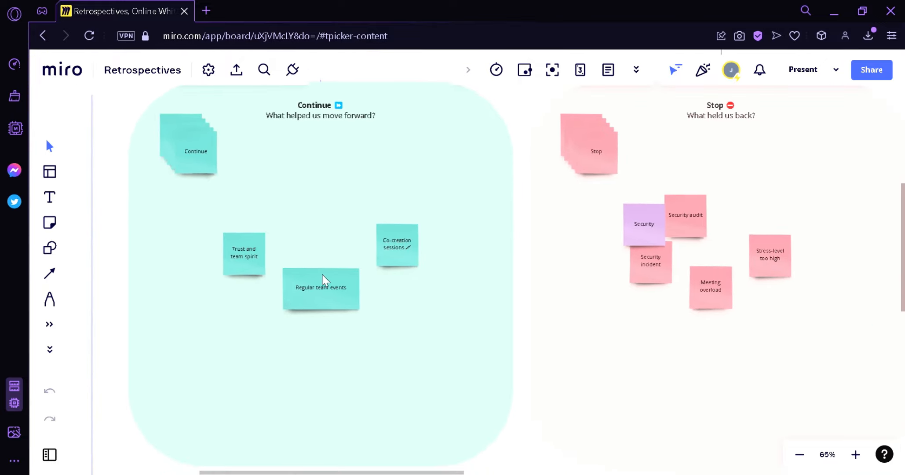
pyautogui.moveTo(539, 282); pyautogui.dragTo(493, 267)
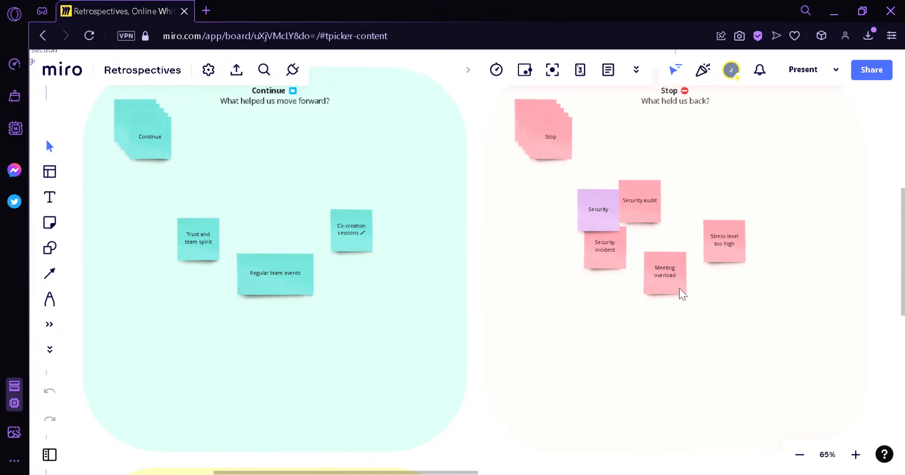
pyautogui.moveTo(628, 298); pyautogui.dragTo(637, 273)
pyautogui.scroll(-6, 638, 273)
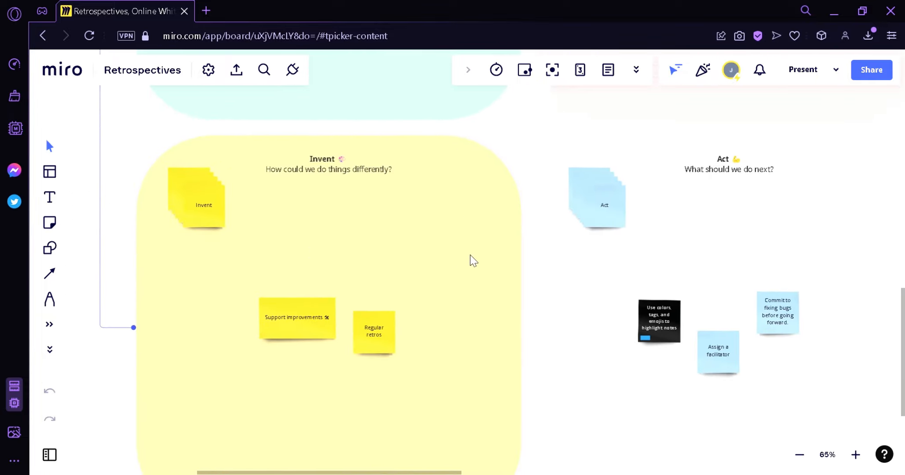
# Step: Pan back to centre the Continue and Stop sections in view
pyautogui.moveTo(470, 255); pyautogui.dragTo(452, 422)
pyautogui.moveTo(408, 198); pyautogui.dragTo(453, 393)
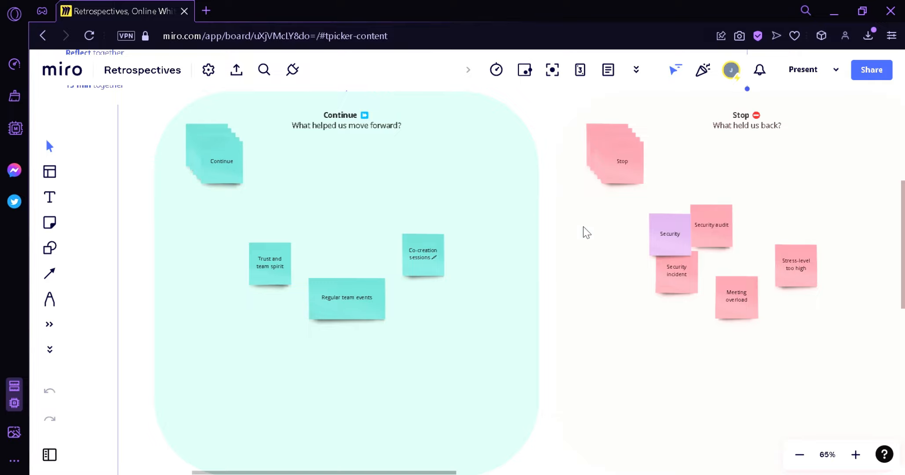
pyautogui.scroll(-6, 583, 232)
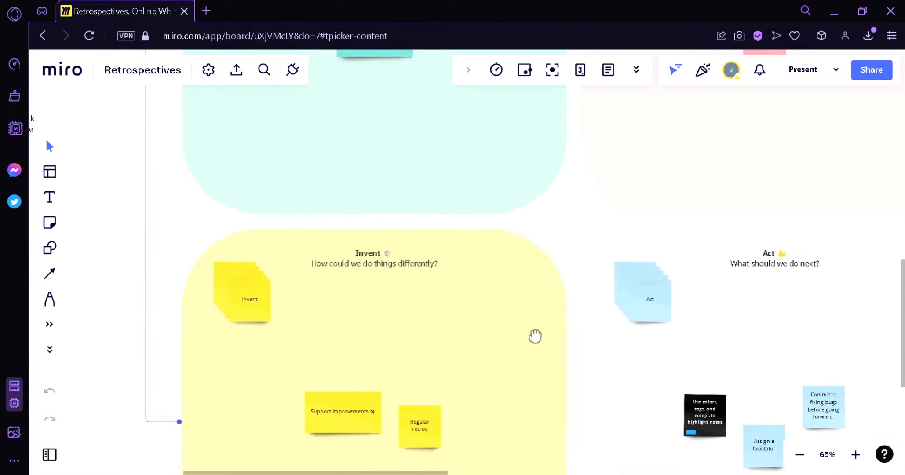
pyautogui.hscroll(3, 535, 308)
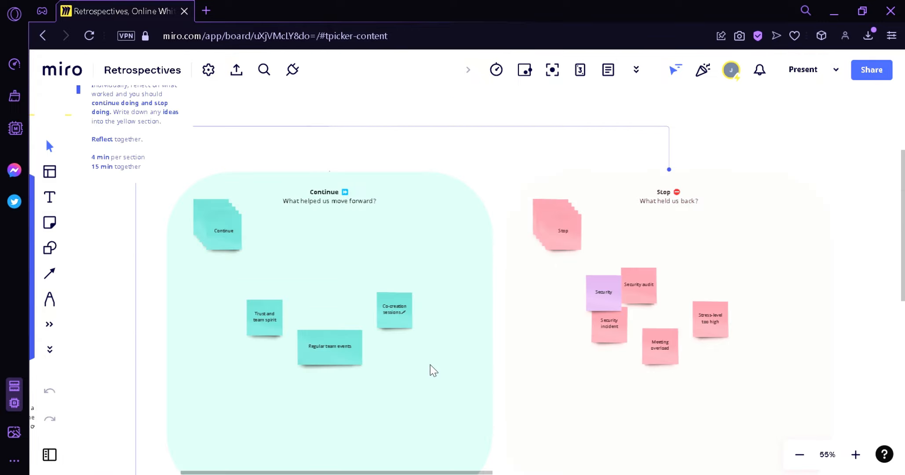
pyautogui.scroll(-3, 431, 366)
pyautogui.moveTo(126, 165)
pyautogui.mouseDown()
pyautogui.moveTo(219, 199)
pyautogui.moveTo(210, 206)
pyautogui.moveTo(134, 180)
pyautogui.mouseUp()
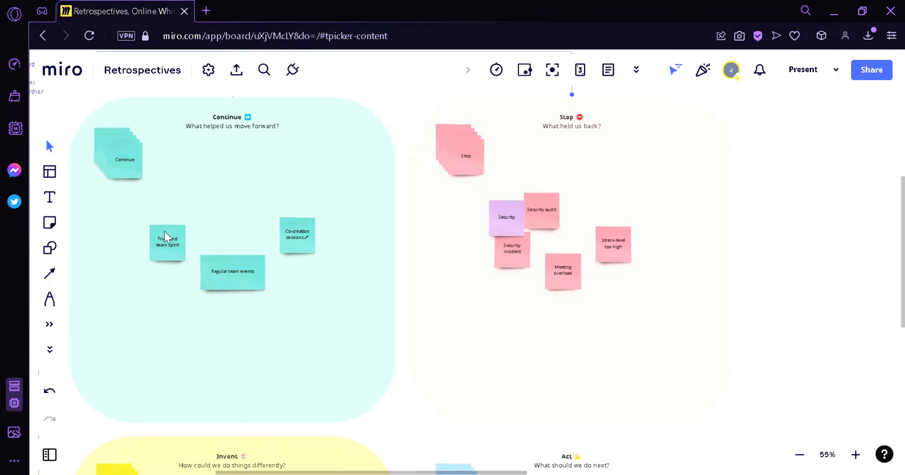
pyautogui.moveTo(226, 349); pyautogui.dragTo(302, 346)
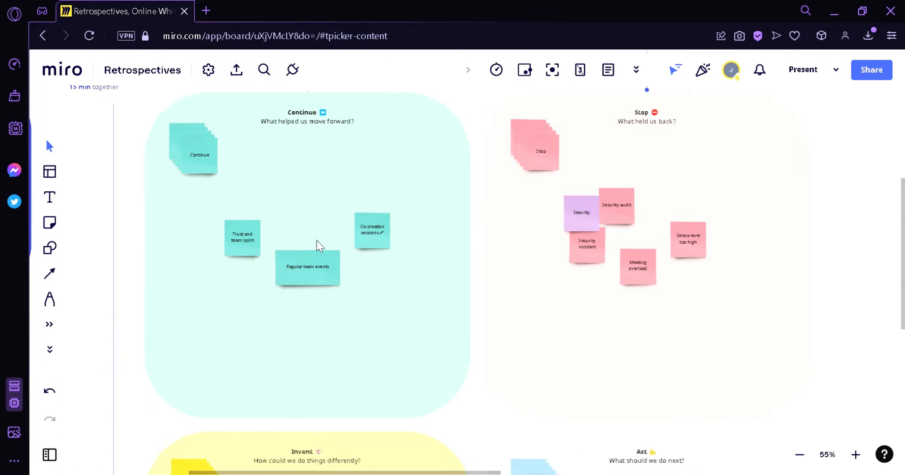
# Step: Place a teal sticky note in the Continue area reading 'Simple get together'
pyautogui.click(57, 226)
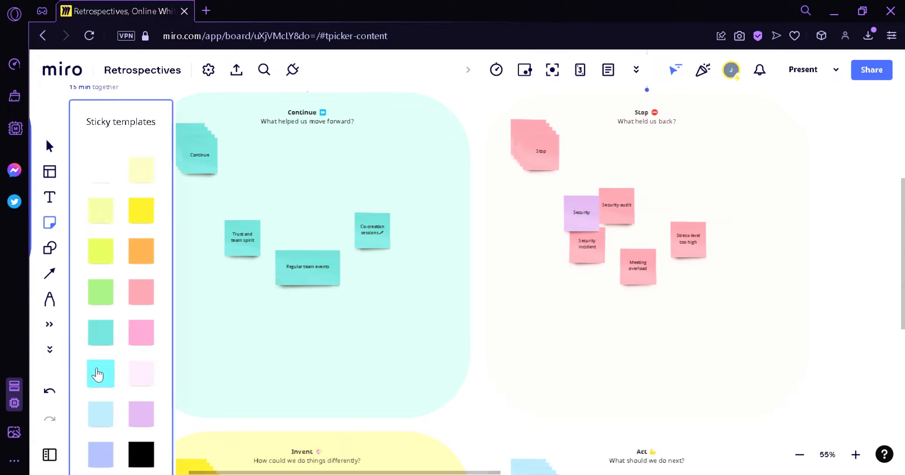
pyautogui.click(100, 372)
pyautogui.click(54, 229)
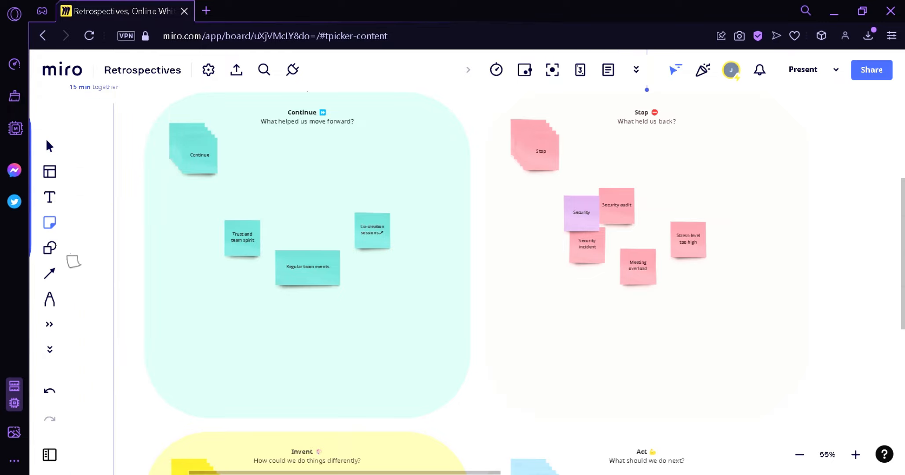
pyautogui.click(101, 332)
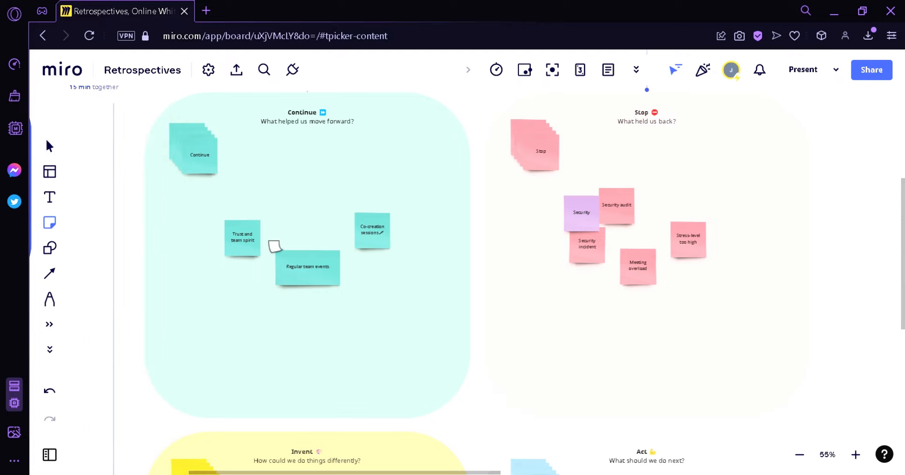
pyautogui.click(325, 188)
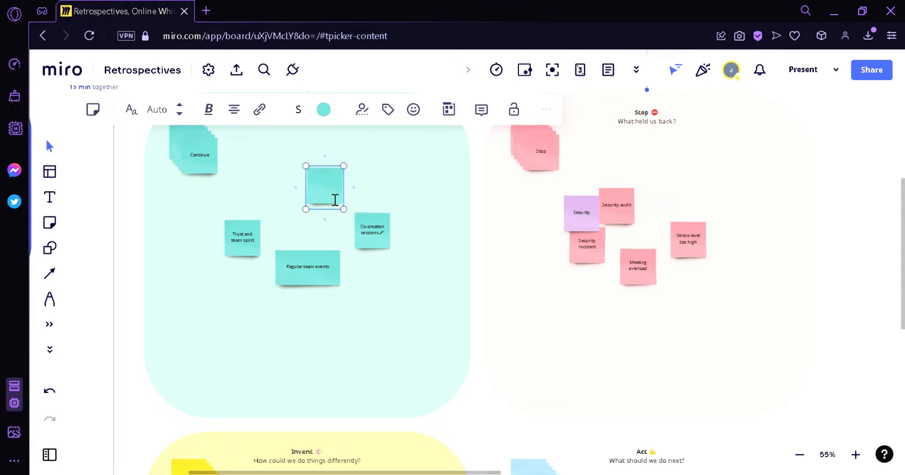
pyautogui.write('Simple get together')
# Step: Switch the note's text from a handwritten font to a plain font
pyautogui.click(101, 115)
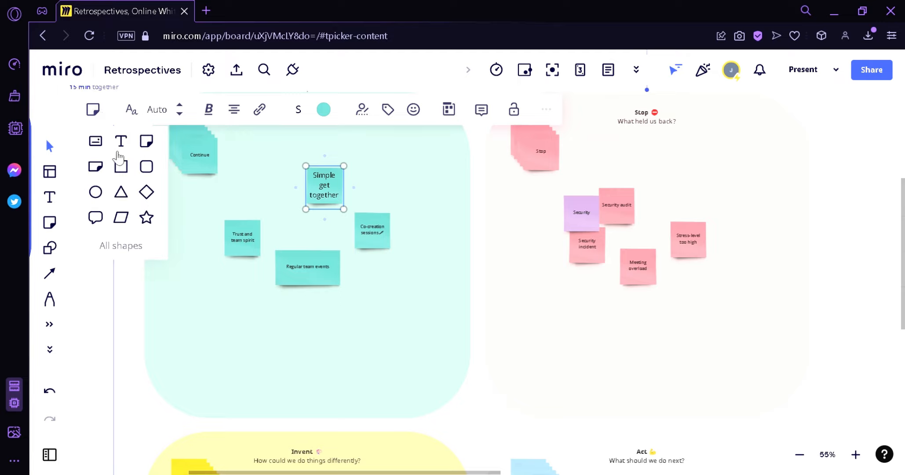
pyautogui.click(130, 112)
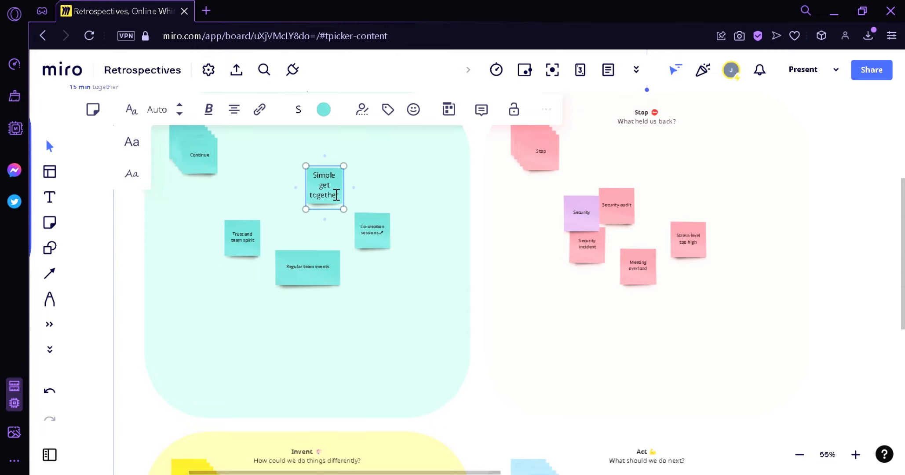
pyautogui.click(131, 175)
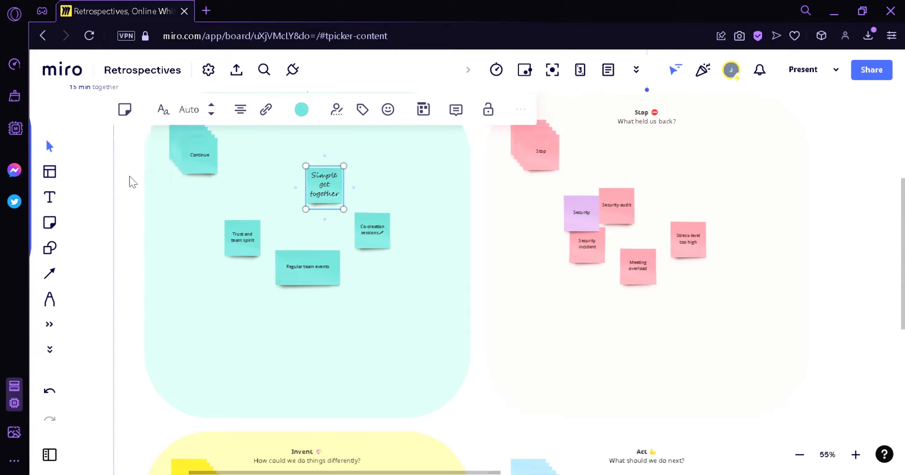
pyautogui.click(163, 109)
pyautogui.click(163, 149)
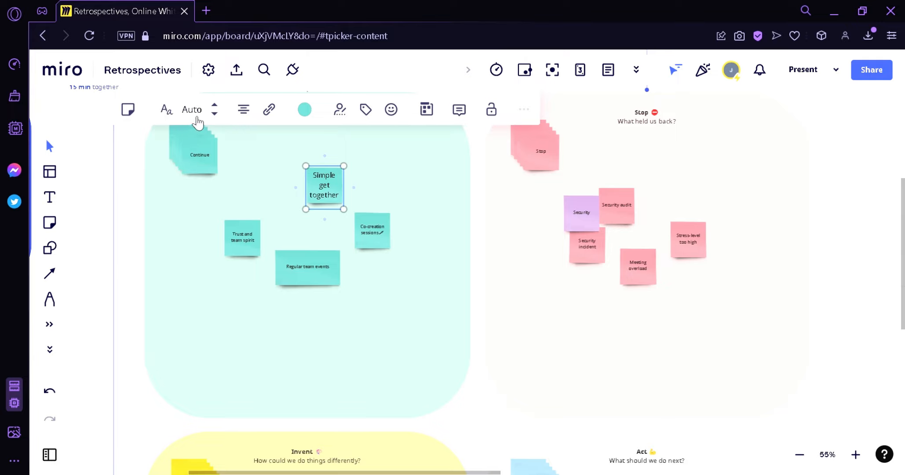
# Step: Try font sizes 32 and 24, then set the note's text size to Auto
pyautogui.click(215, 114)
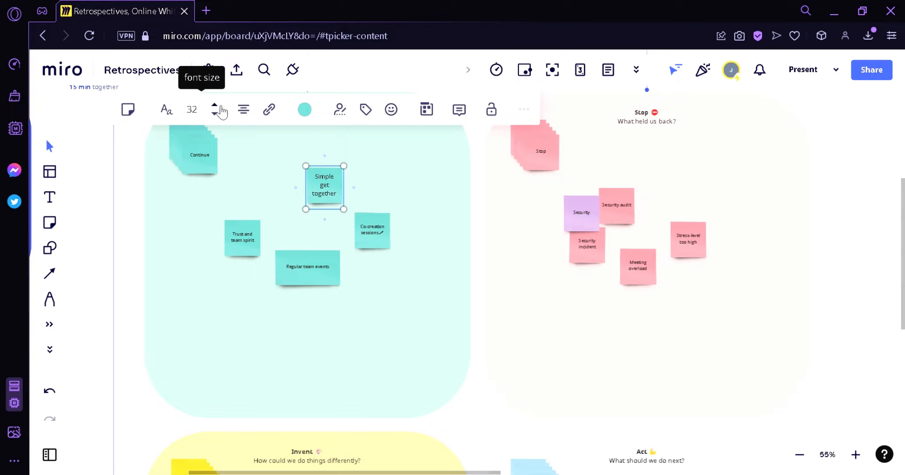
pyautogui.click(219, 115)
pyautogui.click(217, 112)
pyautogui.click(218, 113)
# Step: Centre the note's text, then select the Co-creation sessions note
pyautogui.click(243, 109)
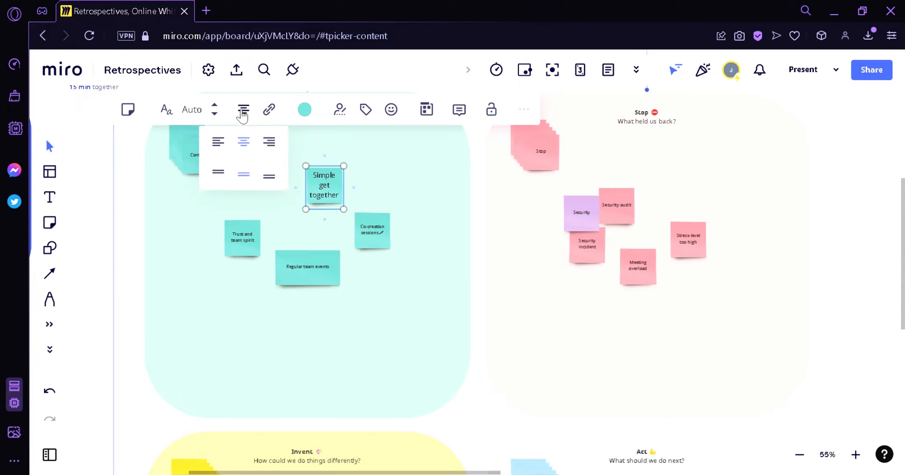
pyautogui.click(226, 146)
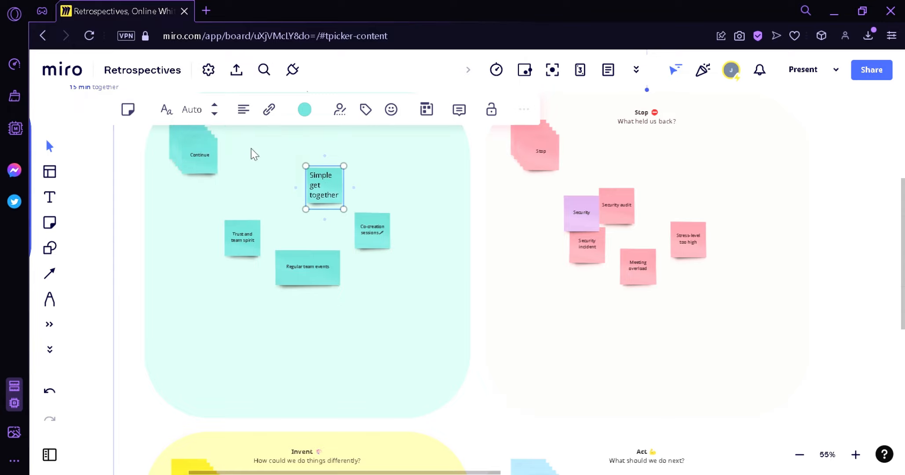
pyautogui.click(243, 109)
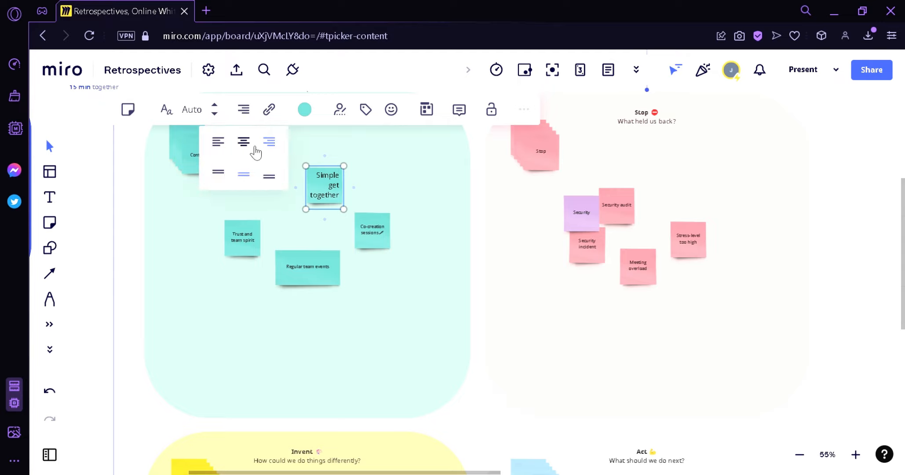
pyautogui.click(245, 143)
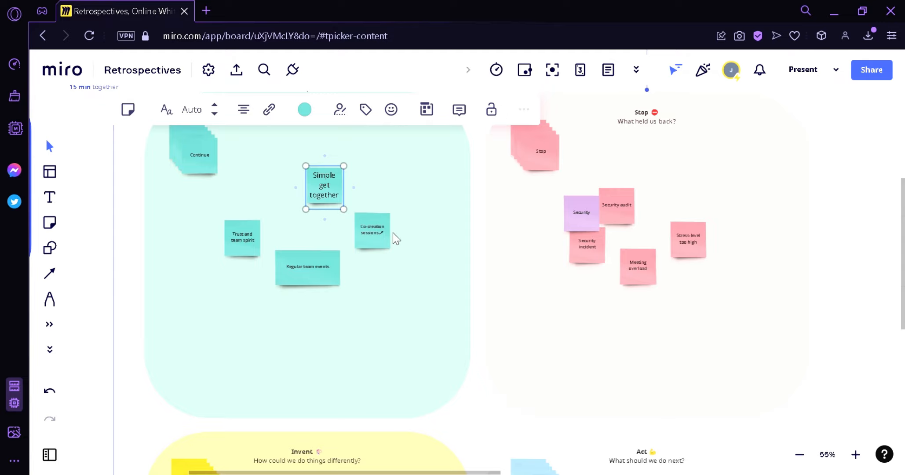
pyautogui.click(371, 233)
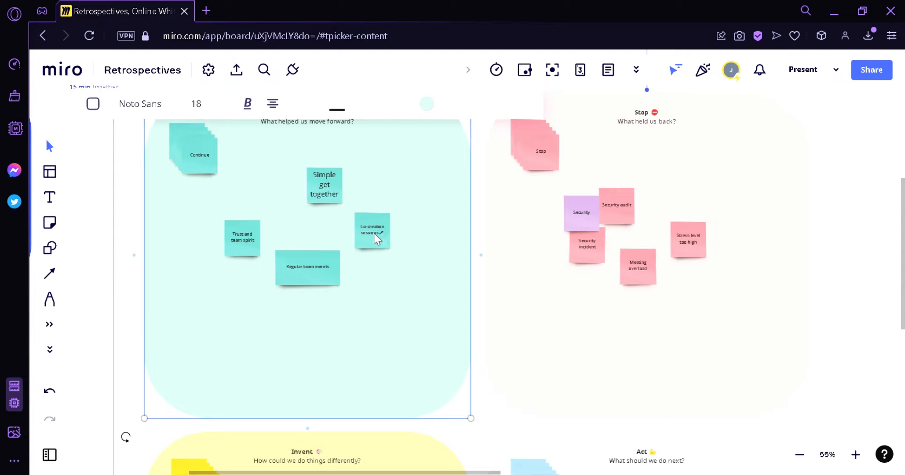
pyautogui.click(374, 234)
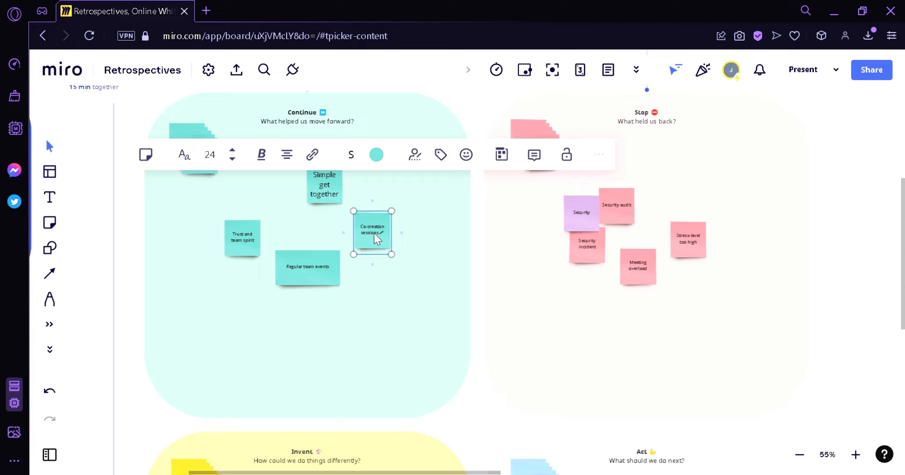
# Step: Open the more-options menu for the selected sticky note
pyautogui.click(602, 163)
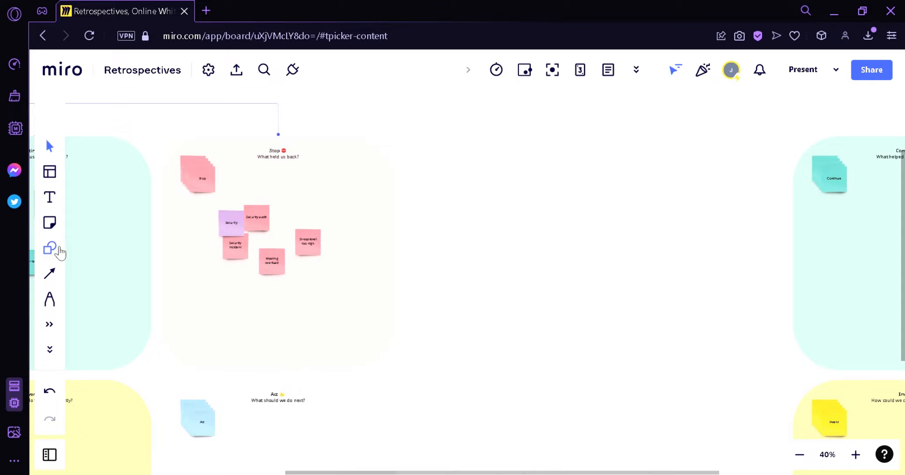
# Step: Draw a large rectangle in the empty space right of the Stop frame
pyautogui.click(52, 248)
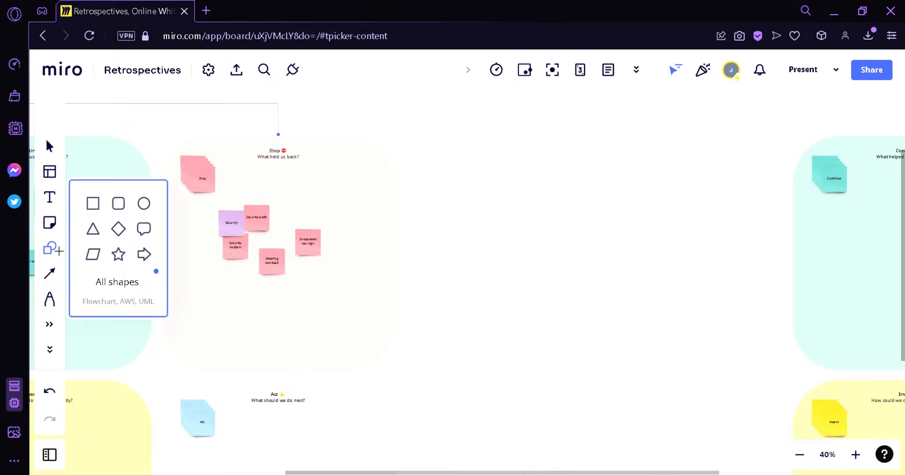
pyautogui.click(93, 204)
pyautogui.moveTo(427, 142); pyautogui.dragTo(691, 378)
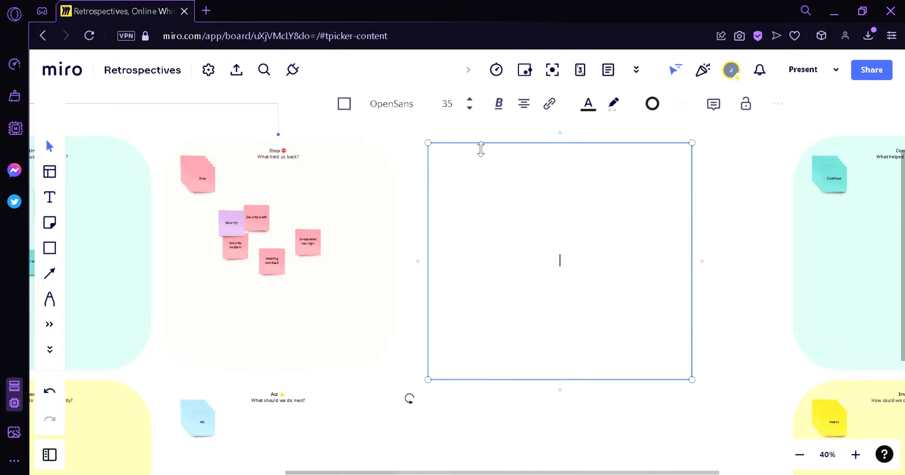
pyautogui.click(347, 104)
# Step: Give the rectangle a light yellow border and yellow fill, then nudge it right
pyautogui.click(659, 103)
pyautogui.click(665, 226)
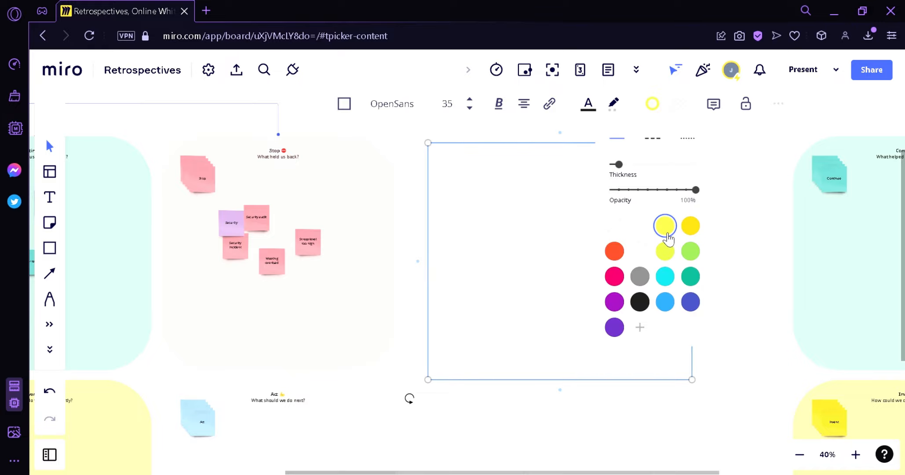
pyautogui.click(678, 103)
pyautogui.click(689, 175)
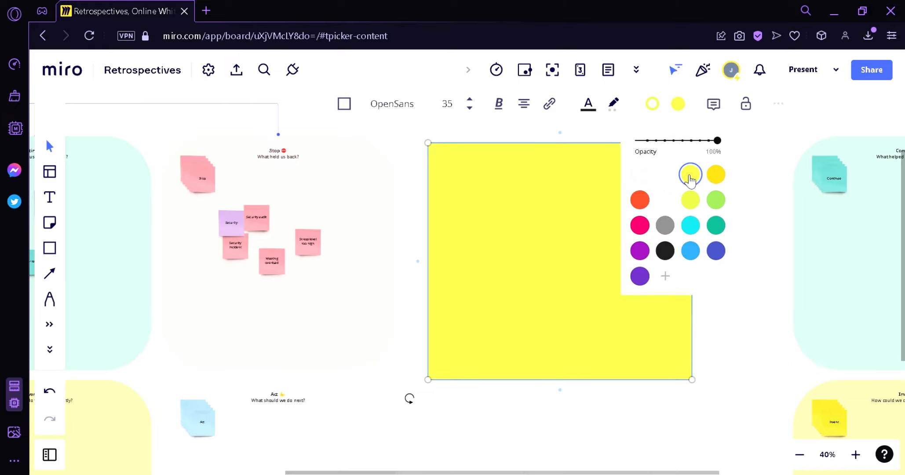
pyautogui.click(575, 234)
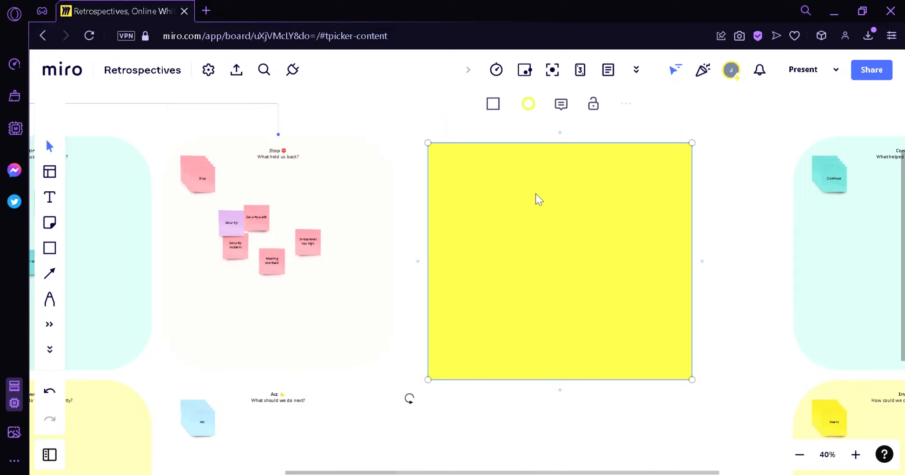
pyautogui.moveTo(484, 241); pyautogui.dragTo(496, 241)
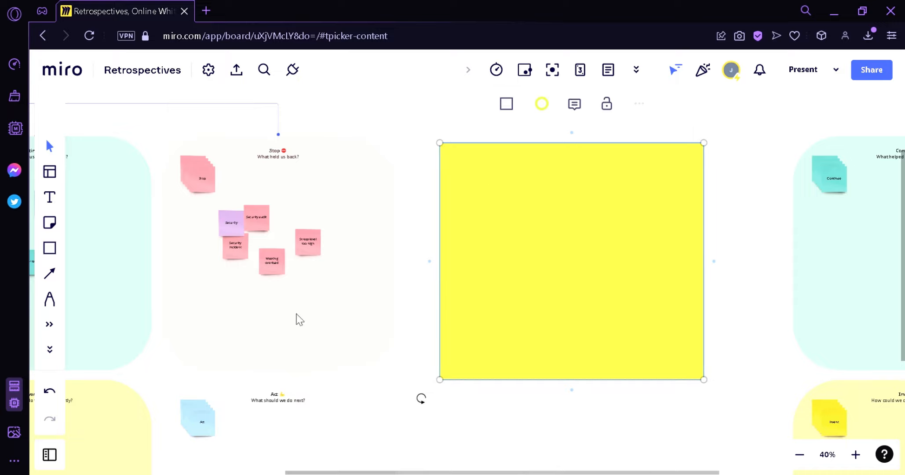
# Step: Draw a plain straight line linking the Stop frame to the yellow rectangle
pyautogui.click(50, 276)
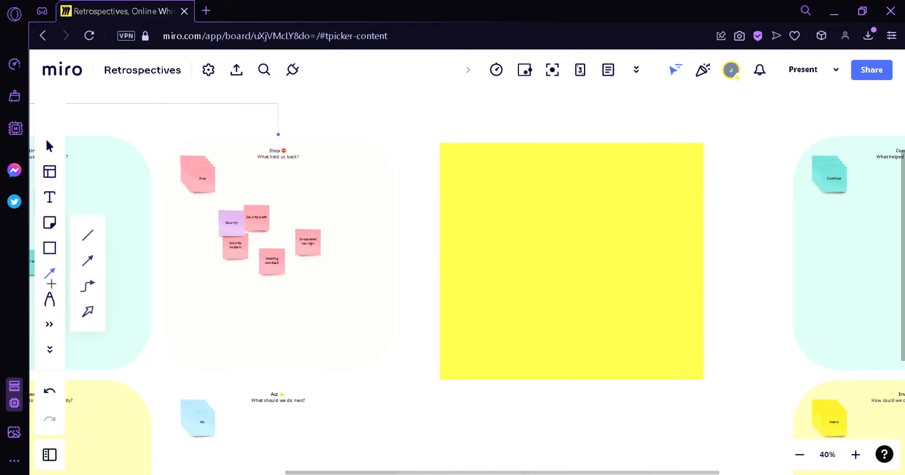
pyautogui.click(94, 238)
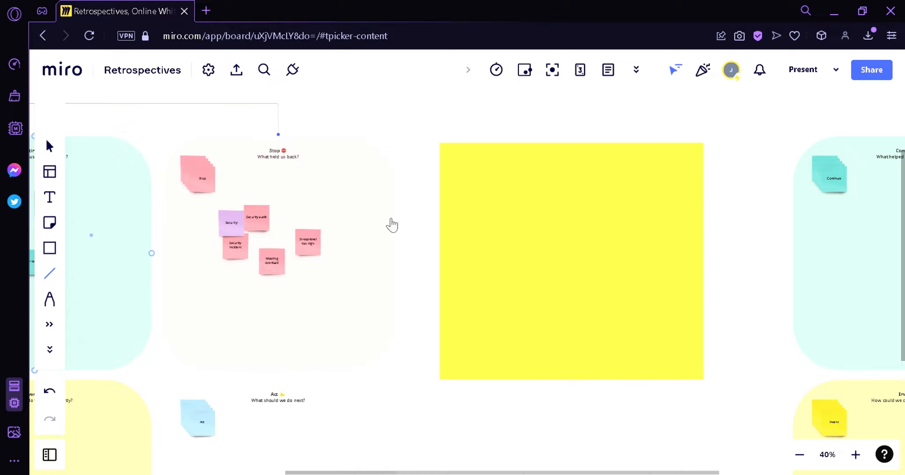
pyautogui.moveTo(402, 197); pyautogui.dragTo(382, 222)
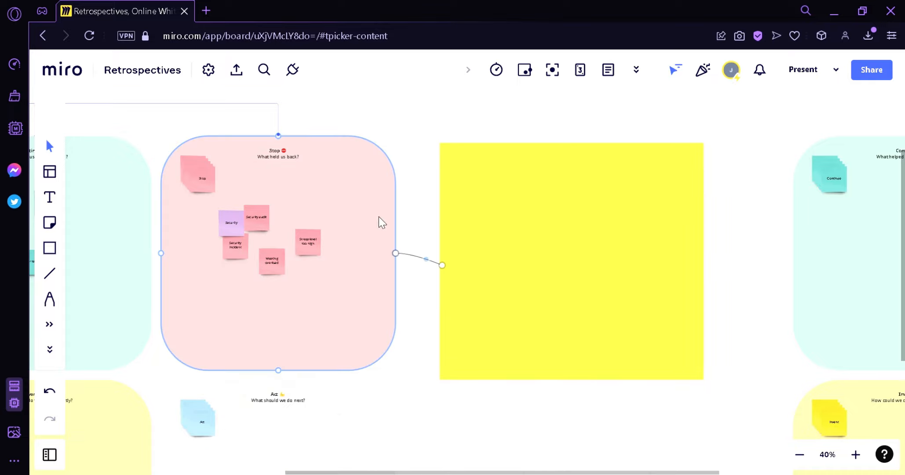
# Step: Draw a straight arrow from the rectangle's top to the Stop frame
pyautogui.click(49, 273)
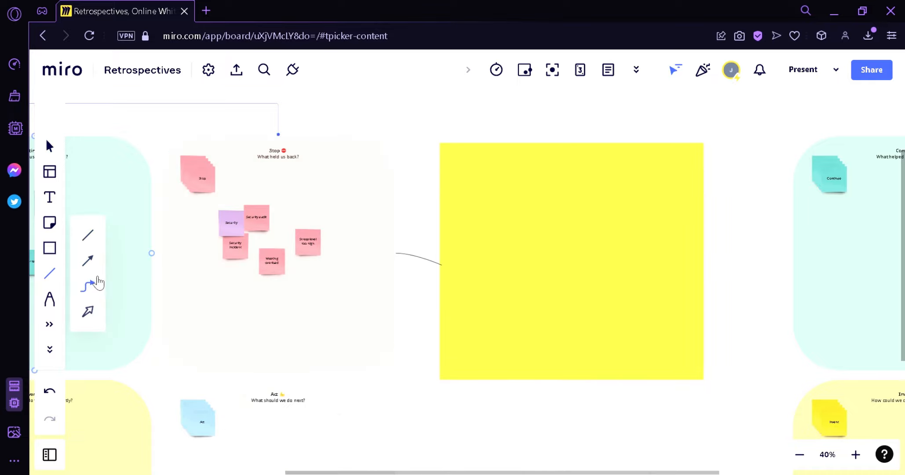
pyautogui.click(89, 266)
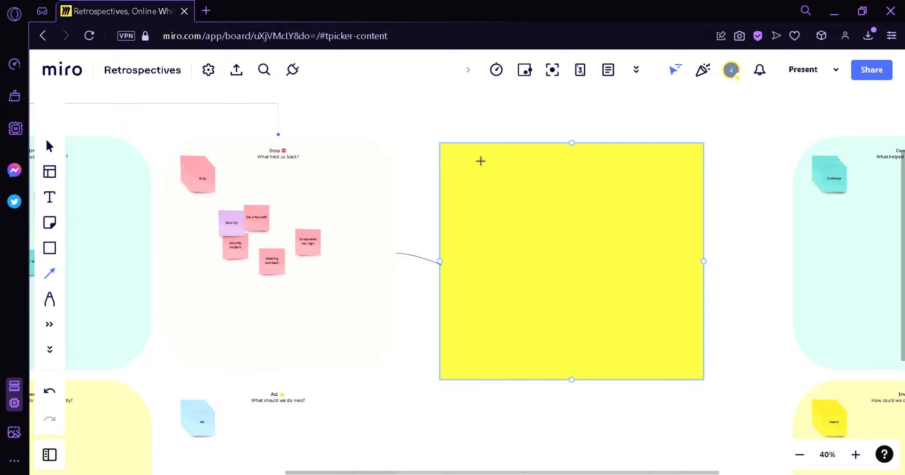
pyautogui.moveTo(573, 141); pyautogui.dragTo(396, 196)
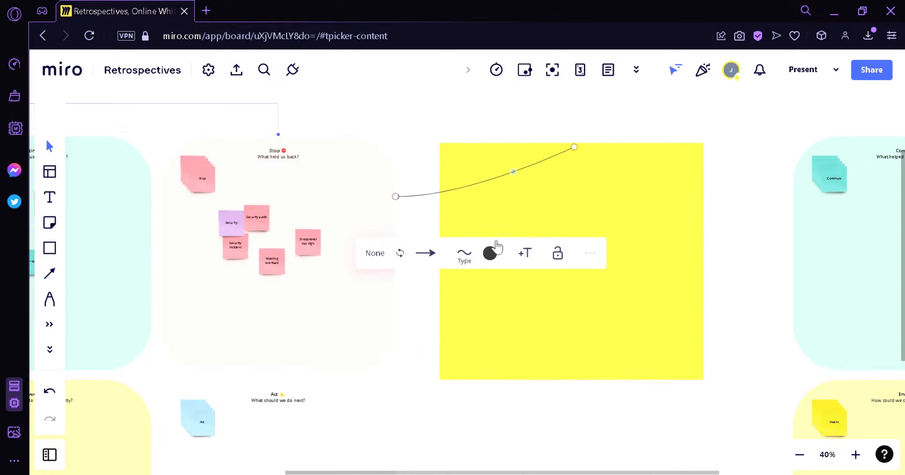
pyautogui.click(455, 211)
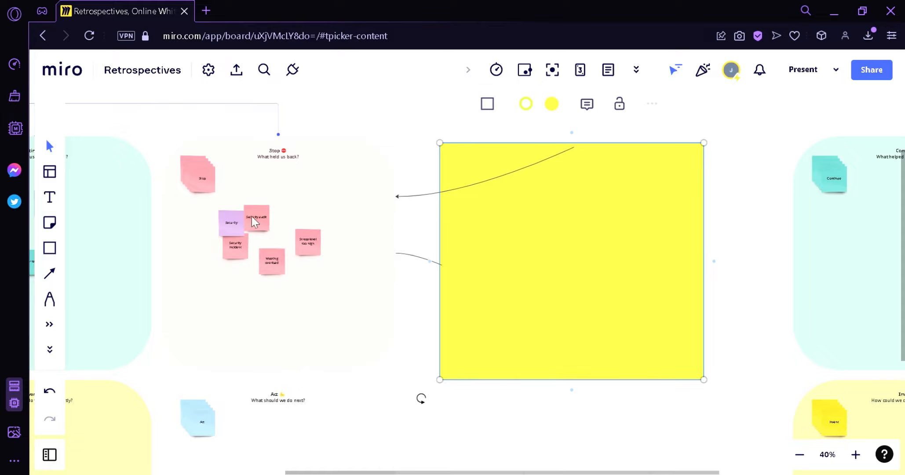
# Step: Draw an elbow arrow from the rectangle's bottom to the Invent frame
pyautogui.click(50, 274)
pyautogui.click(89, 291)
pyautogui.moveTo(574, 381)
pyautogui.mouseDown()
pyautogui.moveTo(741, 434)
pyautogui.moveTo(751, 302)
pyautogui.moveTo(787, 311)
pyautogui.mouseUp()
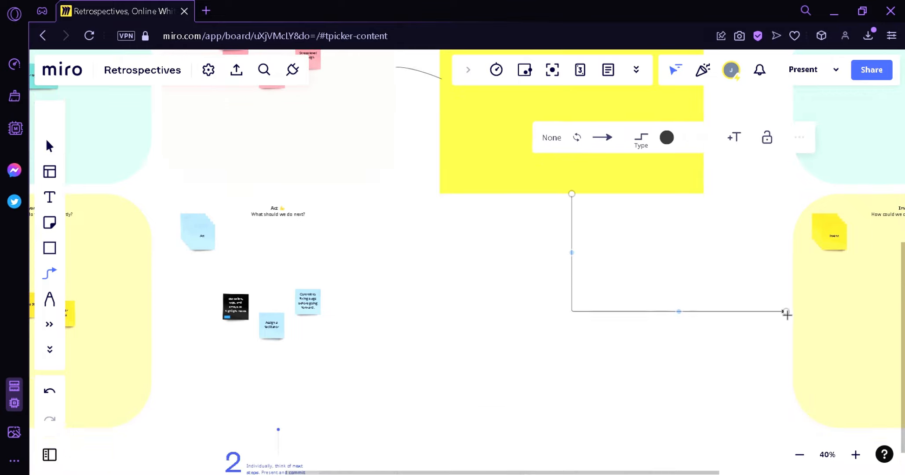
pyautogui.click(634, 390)
pyautogui.hscroll(9, 606, 380)
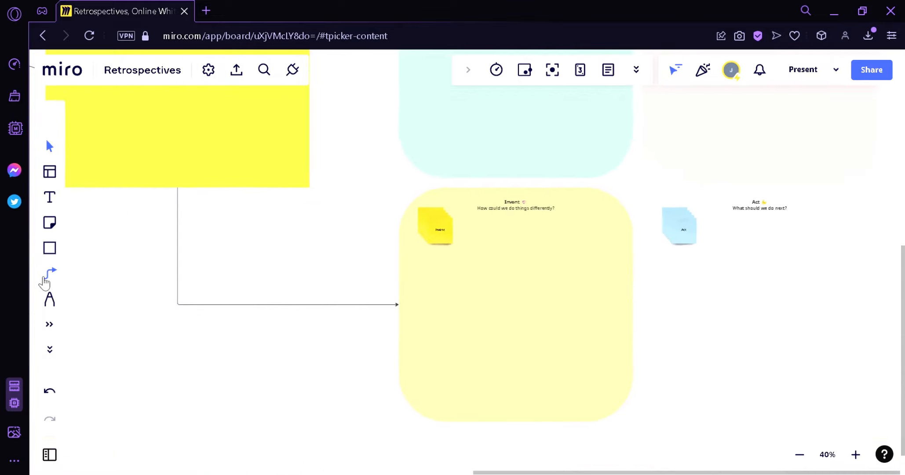
# Step: Draw a straight arrow from the rectangle to the Continue frame
pyautogui.click(45, 281)
pyautogui.click(89, 313)
pyautogui.moveTo(266, 196); pyautogui.dragTo(399, 132)
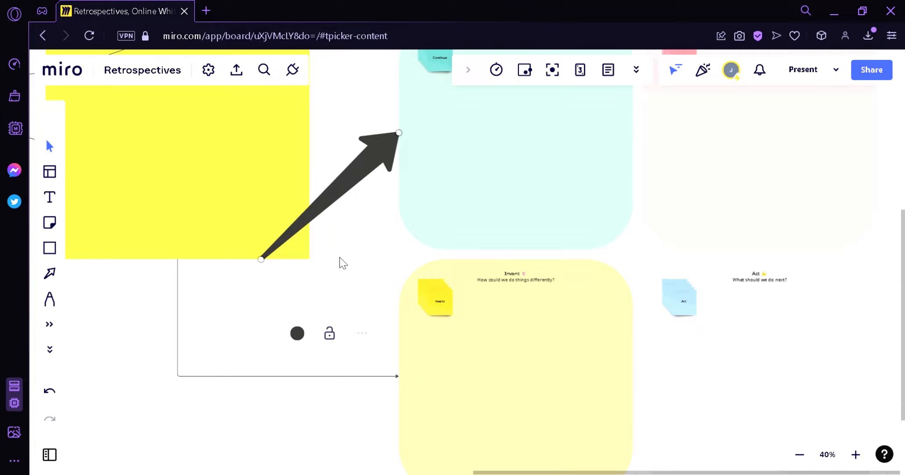
pyautogui.scroll(-5, 343, 263)
pyautogui.moveTo(231, 313); pyautogui.dragTo(259, 319)
# Step: Draw a freehand arrow pointing at the second Stop frame with the Pen
pyautogui.click(50, 299)
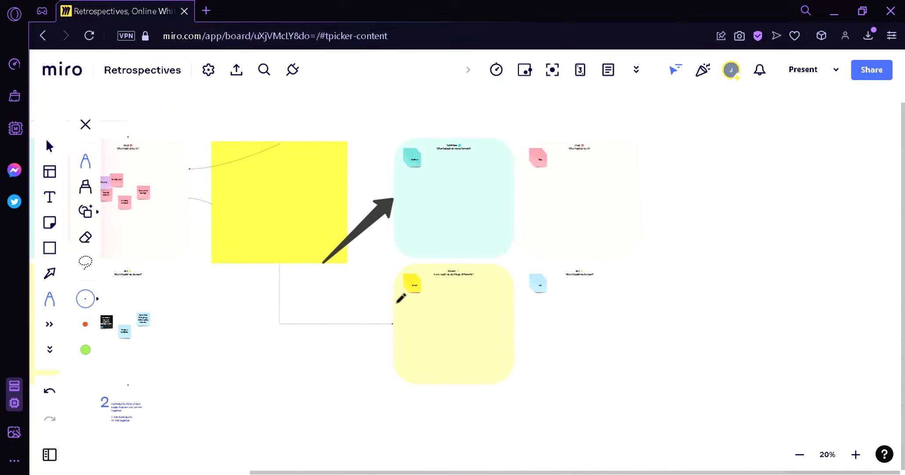
pyautogui.moveTo(699, 178); pyautogui.dragTo(638, 208)
pyautogui.moveTo(647, 192); pyautogui.dragTo(639, 208)
pyautogui.moveTo(638, 210); pyautogui.dragTo(667, 208)
pyautogui.moveTo(651, 246); pyautogui.dragTo(504, 313)
# Step: Add a 'MAKE A PRIORITY' text label beside the arrow at font size 144
pyautogui.click(49, 198)
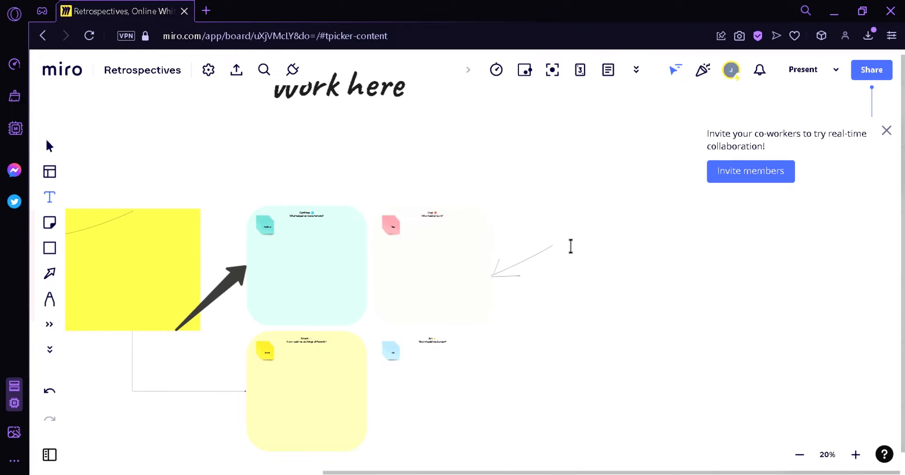
pyautogui.click(604, 252)
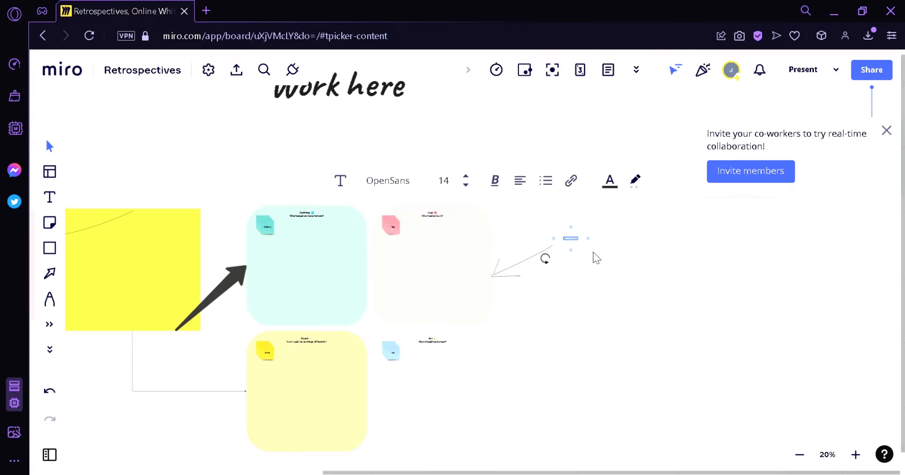
pyautogui.write('text here text')
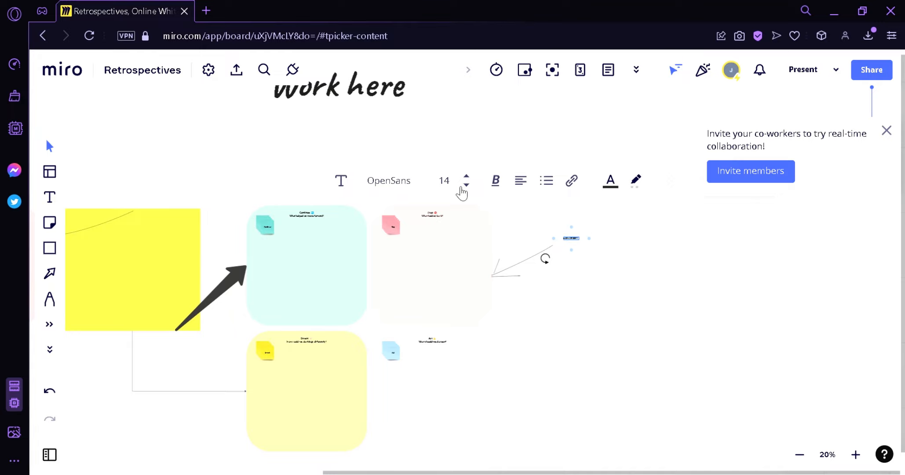
pyautogui.click(459, 189)
pyautogui.click(404, 430)
pyautogui.moveTo(642, 251); pyautogui.dragTo(637, 239)
pyautogui.click(558, 355)
pyautogui.moveTo(557, 354); pyautogui.dragTo(511, 345)
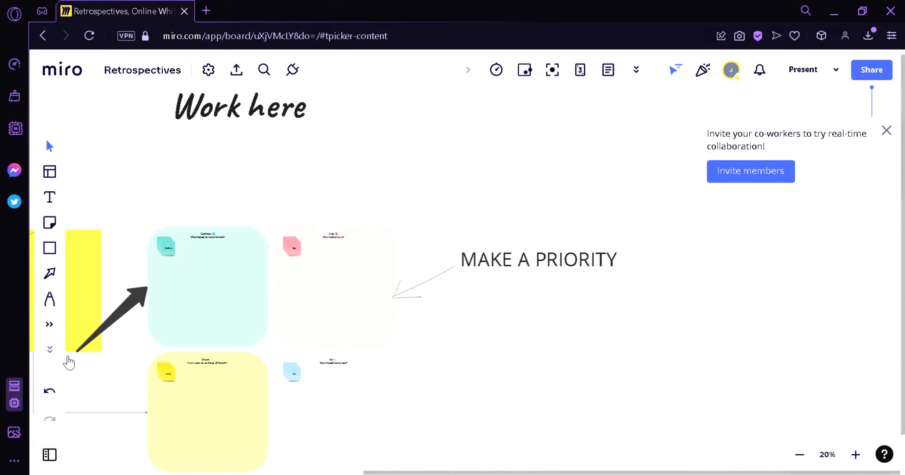
# Step: Add an enlarged teal sticky note reading 'Check your work before passing' above MAKE A PRIORITY
pyautogui.click(49, 222)
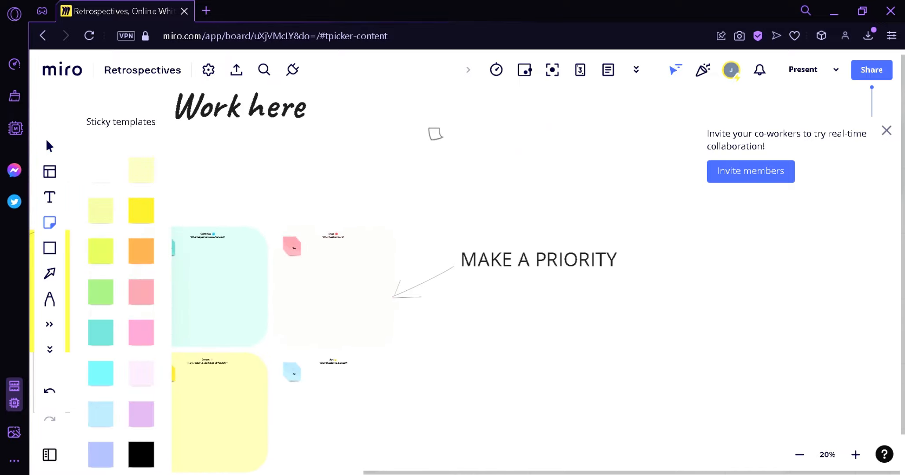
pyautogui.click(433, 132)
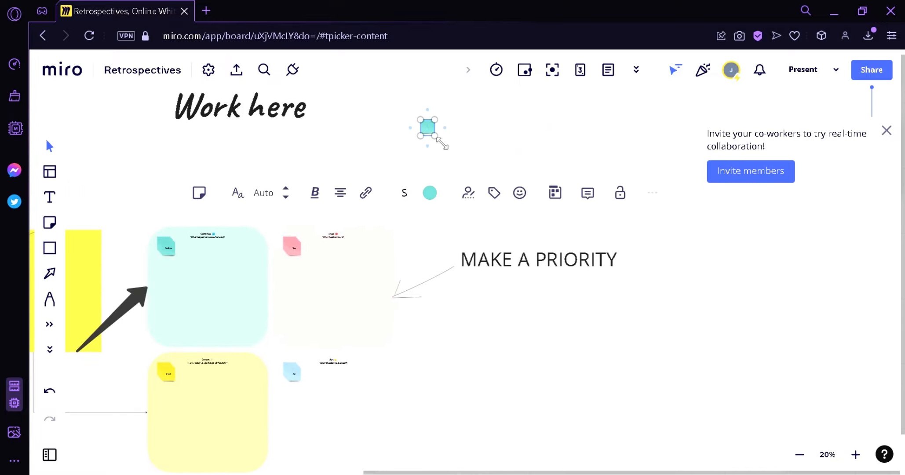
pyautogui.moveTo(442, 143); pyautogui.dragTo(539, 215)
pyautogui.moveTo(462, 201); pyautogui.dragTo(507, 186)
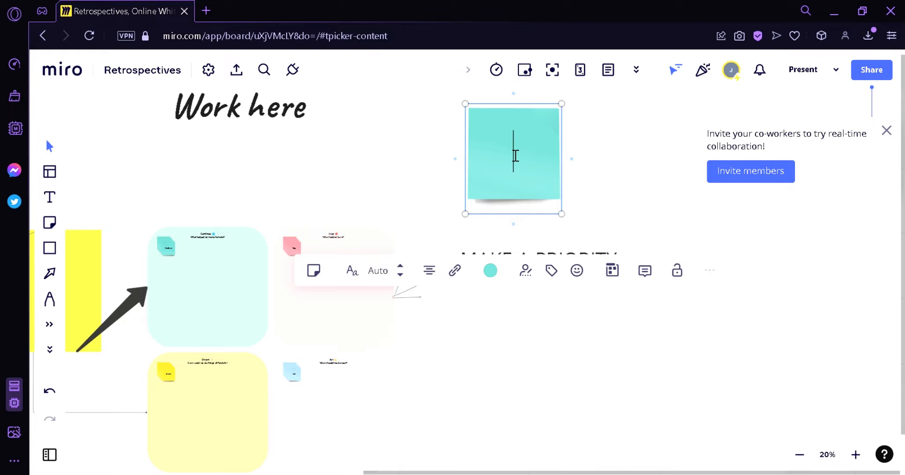
pyautogui.write('Check your owr')
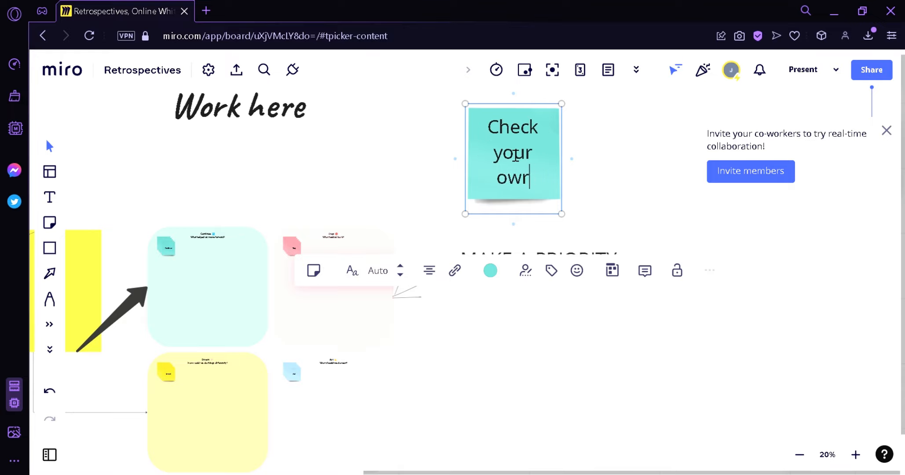
pyautogui.write('k')
pyautogui.press('BackSpace')
pyautogui.press('BackSpace')
pyautogui.press('BackSpace')
pyautogui.press('BackSpace')
pyautogui.write('work before ')
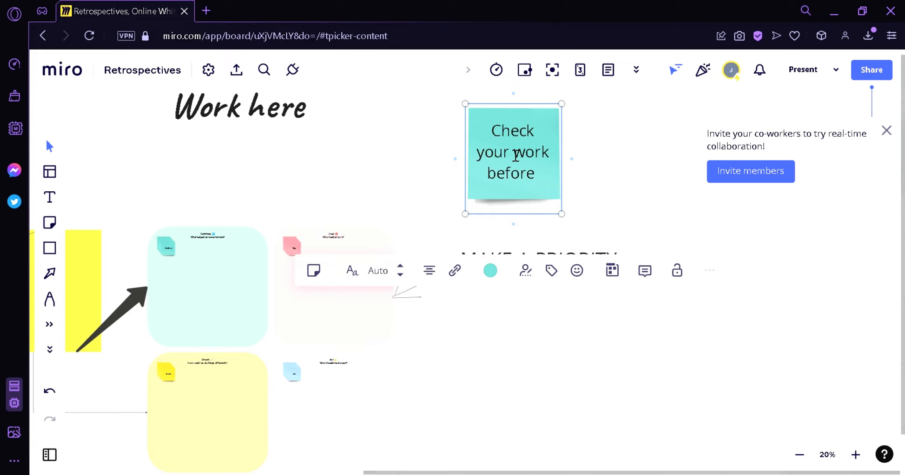
pyautogui.write('passing')
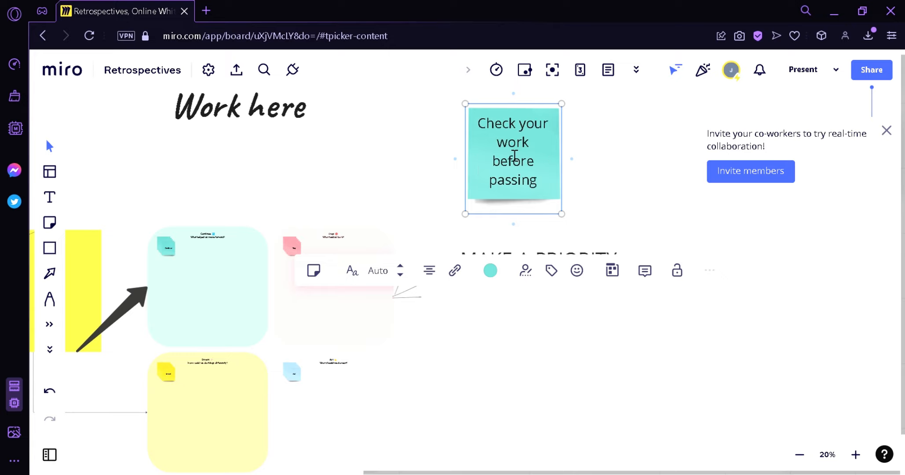
# Step: Draw an elbow connector from the note's left side to the Continue section
pyautogui.click(52, 275)
pyautogui.click(89, 285)
pyautogui.moveTo(465, 162); pyautogui.dragTo(215, 229)
pyautogui.click(355, 202)
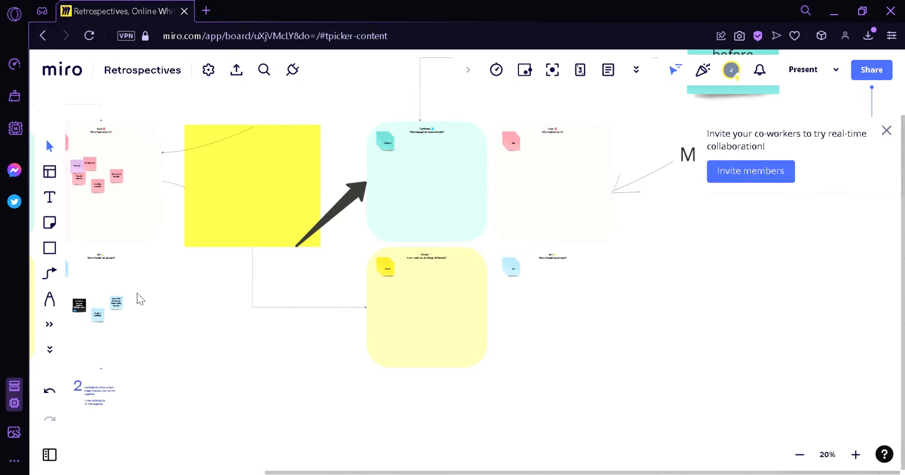
# Step: Set the board background colour to Dark Gray, then try Black
pyautogui.moveTo(417, 107); pyautogui.dragTo(337, 155)
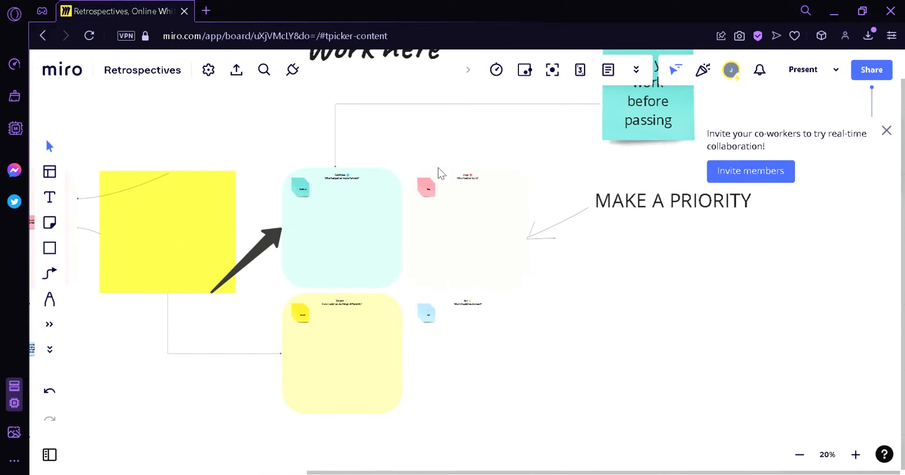
pyautogui.click(209, 71)
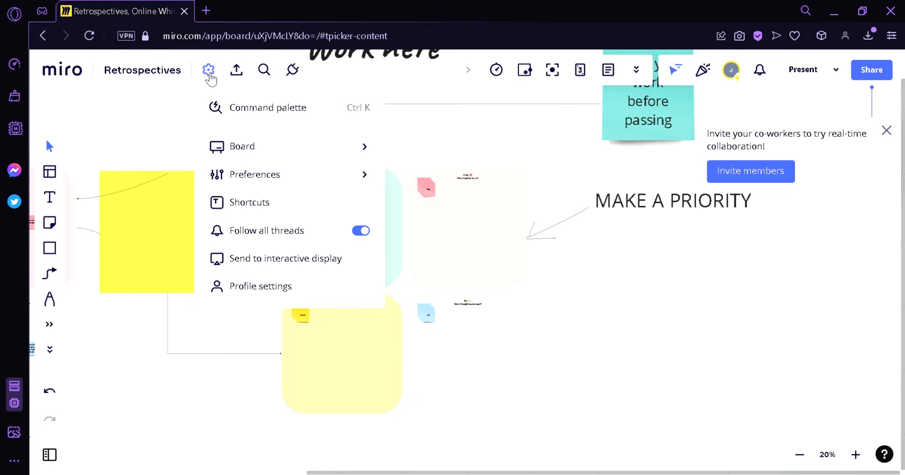
pyautogui.moveTo(270, 163)
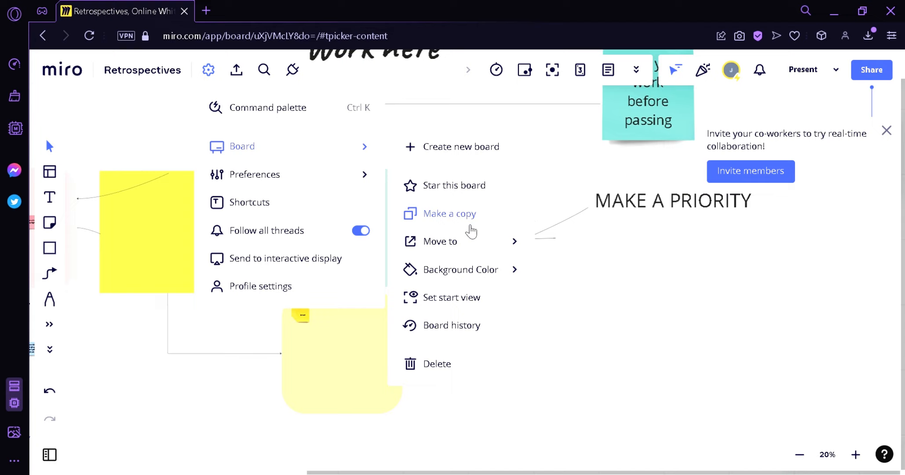
pyautogui.moveTo(493, 240)
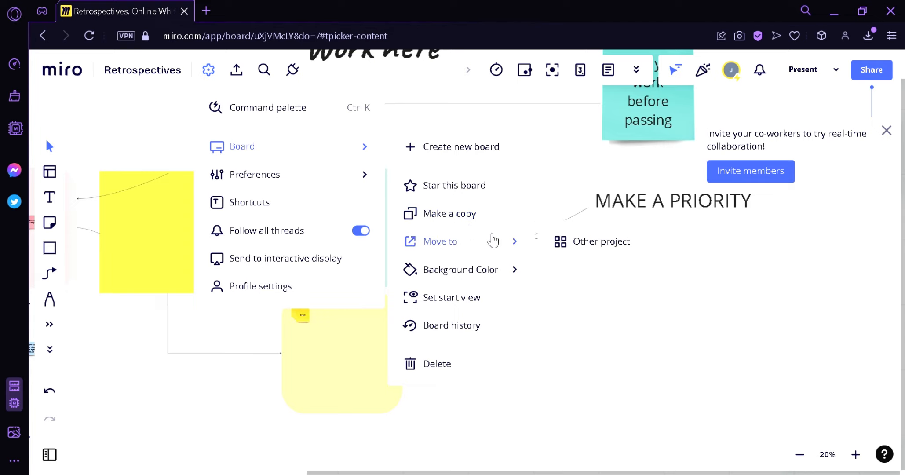
pyautogui.moveTo(511, 283)
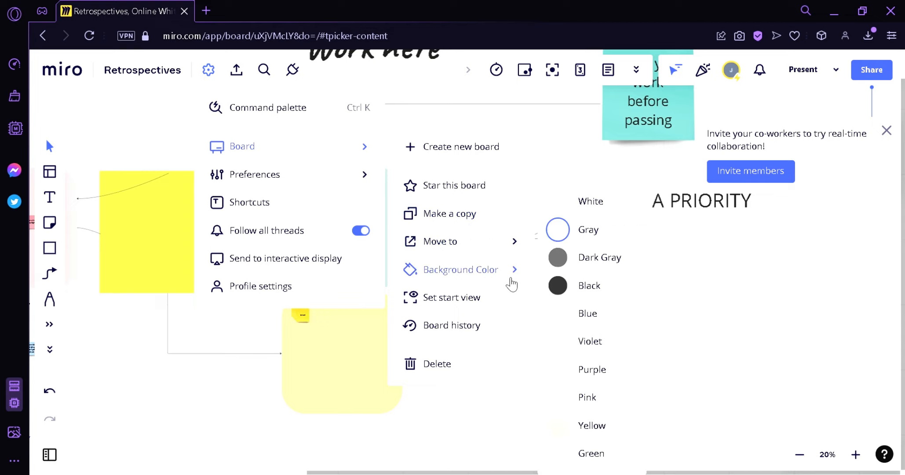
pyautogui.click(558, 259)
pyautogui.click(557, 285)
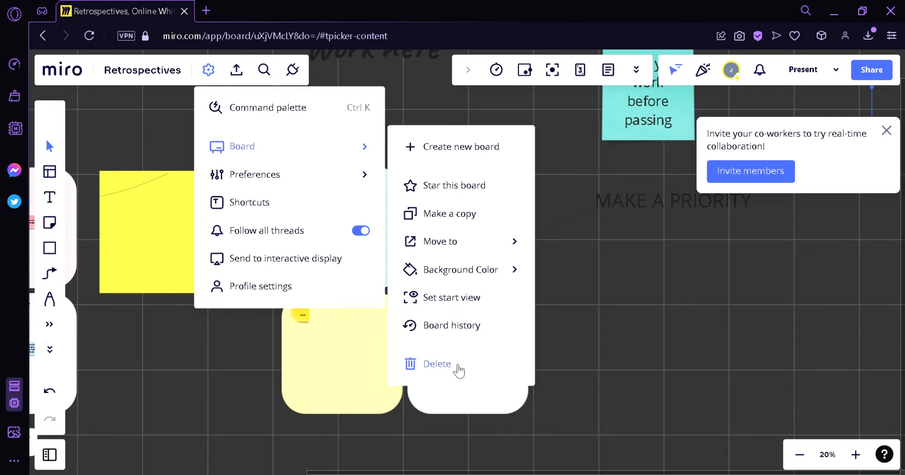
# Step: Try the Dot grid, then set the board grid to None
pyautogui.moveTo(318, 175)
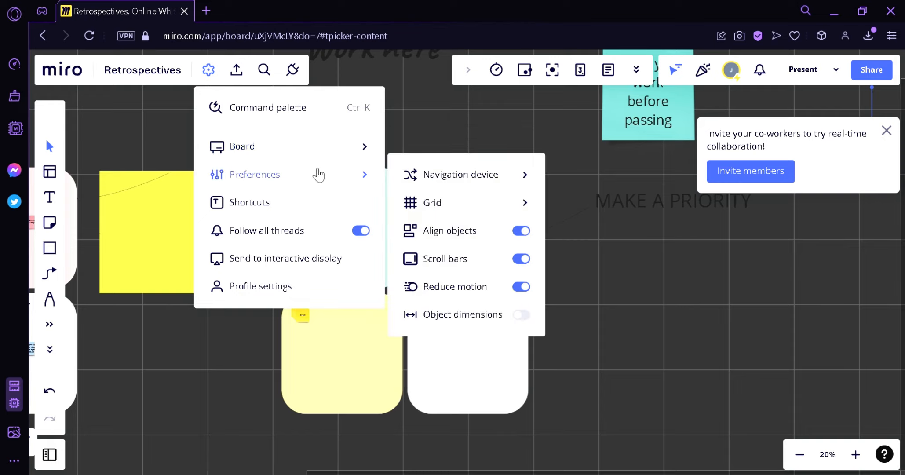
pyautogui.moveTo(436, 179)
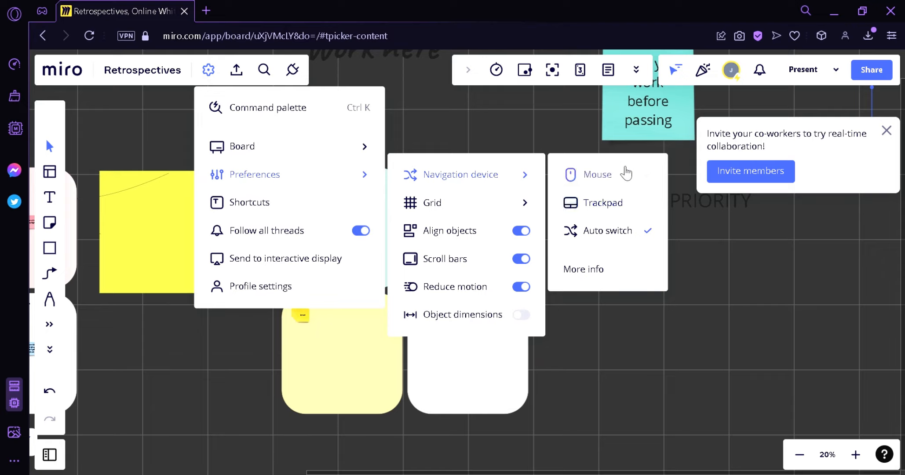
pyautogui.moveTo(494, 214)
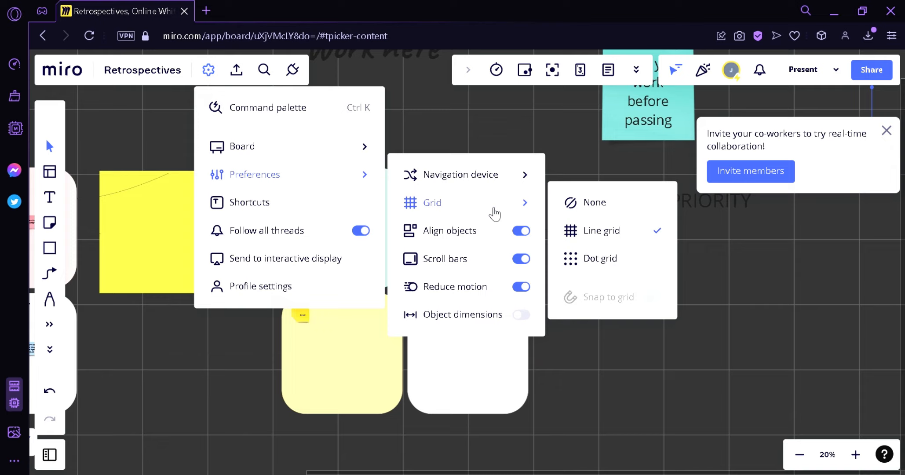
pyautogui.click(617, 262)
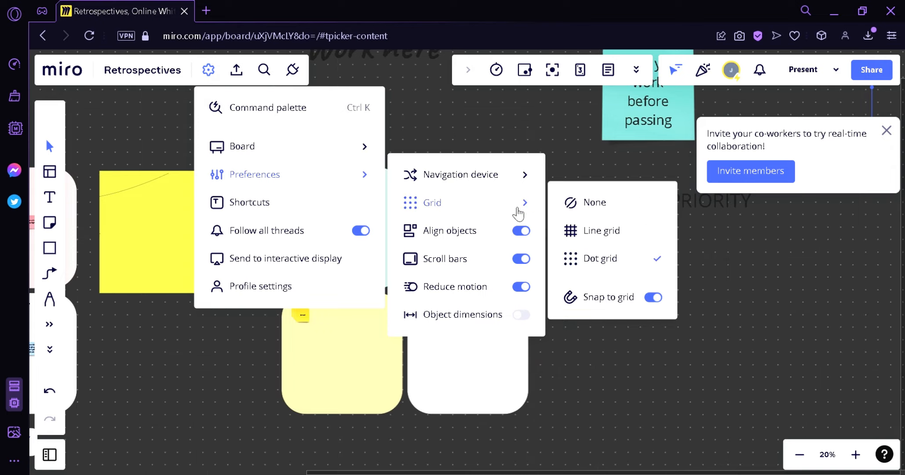
pyautogui.click(581, 203)
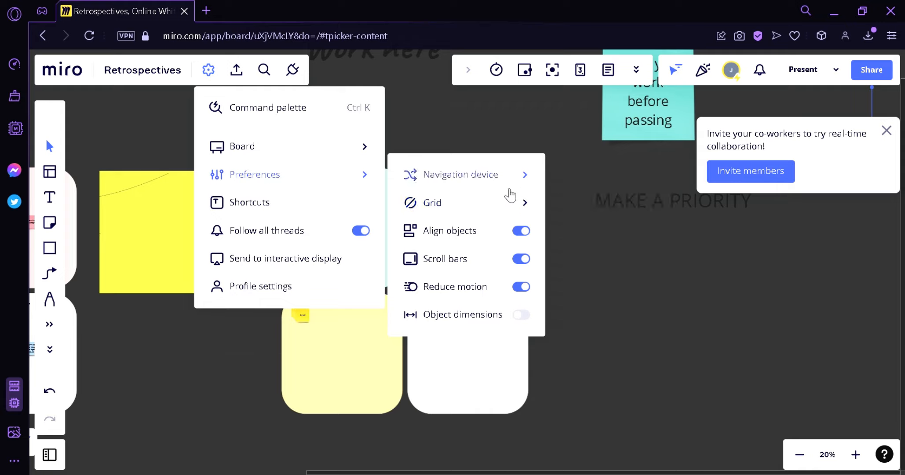
pyautogui.click(604, 217)
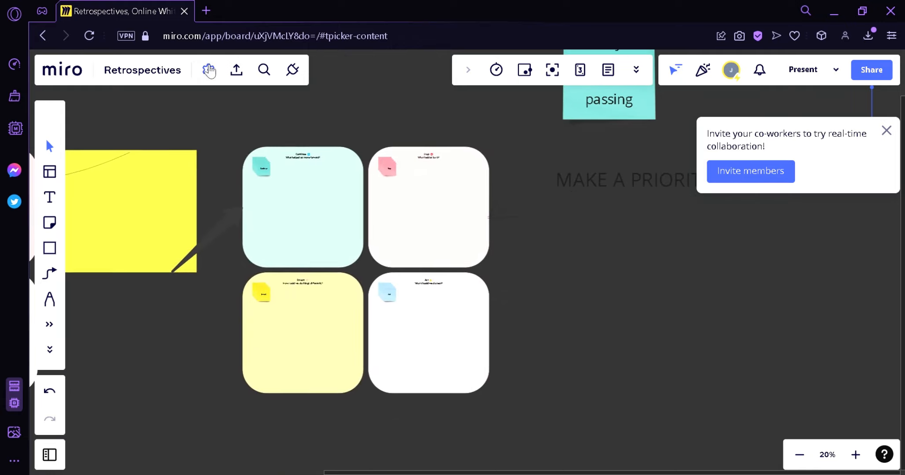
pyautogui.click(208, 70)
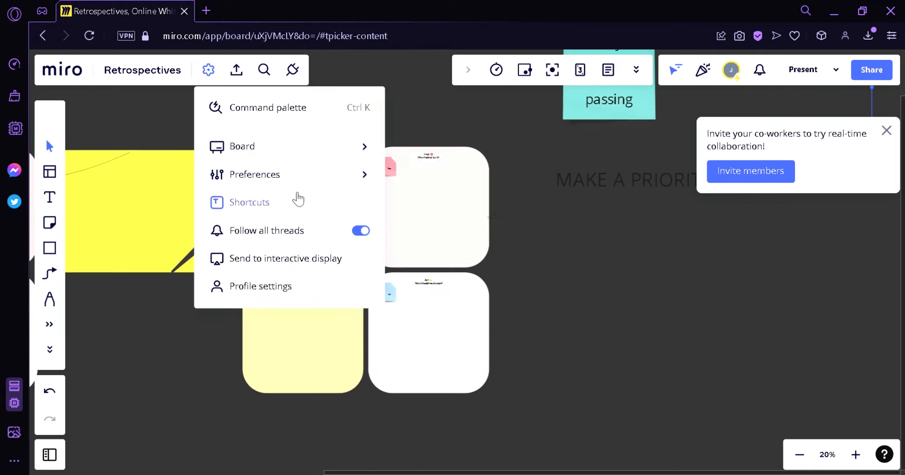
# Step: Open Profile settings, view Notifications, Your apps and Integrations, then return to the Retrospectives tab
pyautogui.click(255, 285)
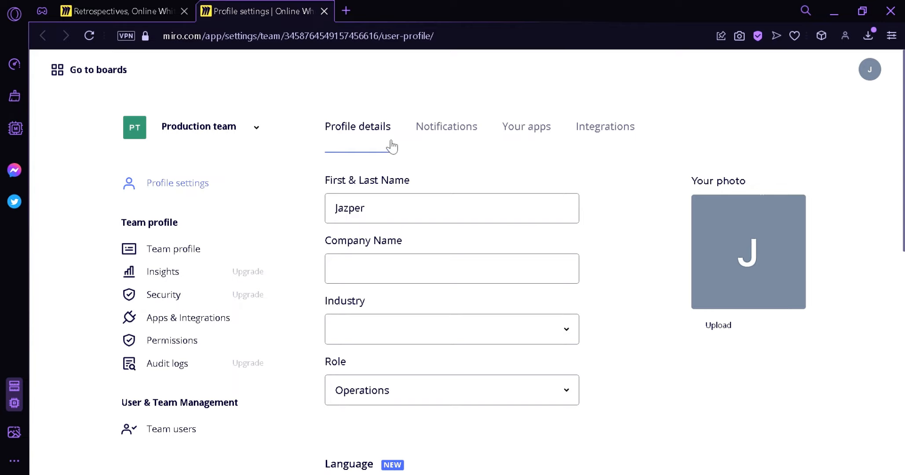
pyautogui.click(434, 127)
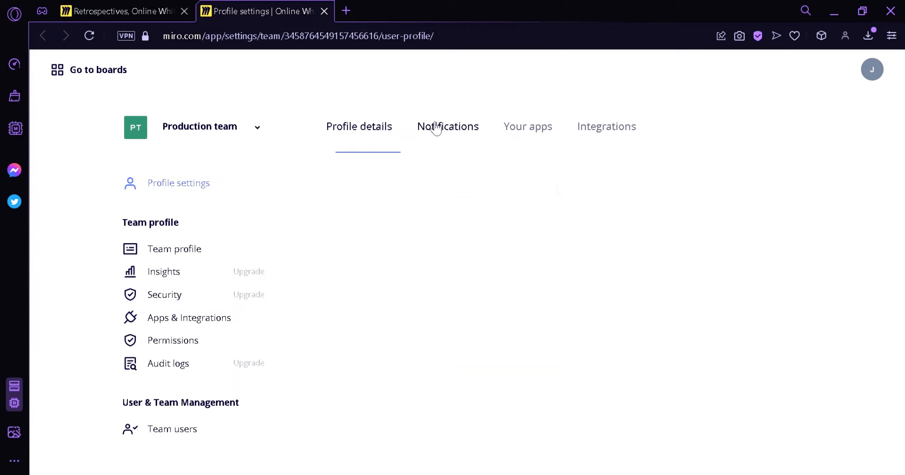
pyautogui.click(542, 138)
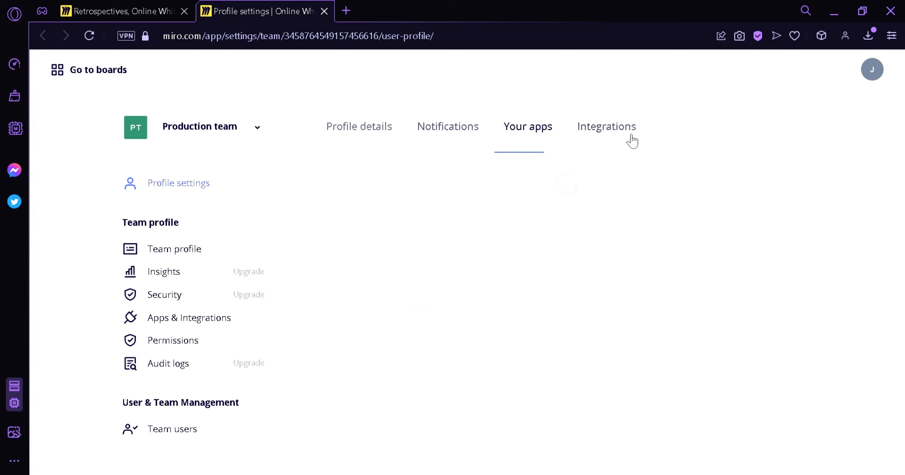
pyautogui.click(619, 142)
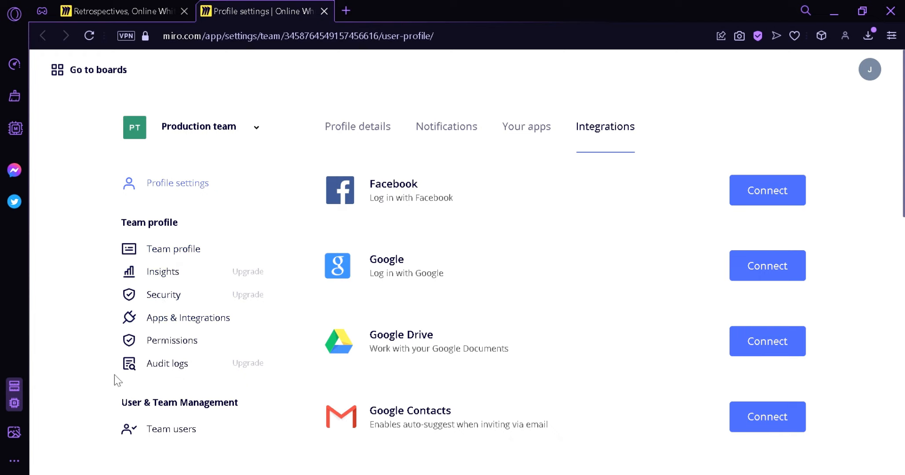
pyautogui.click(115, 6)
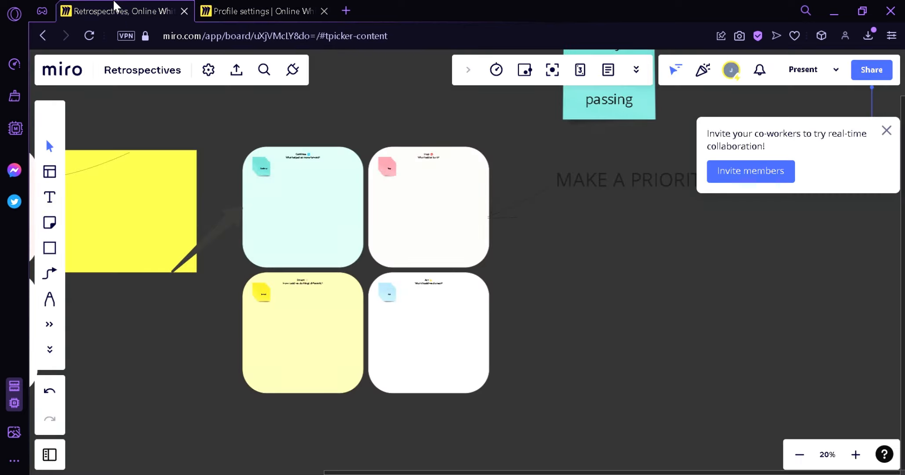
# Step: Browse the Get more apps marketplace, then close it
pyautogui.click(209, 70)
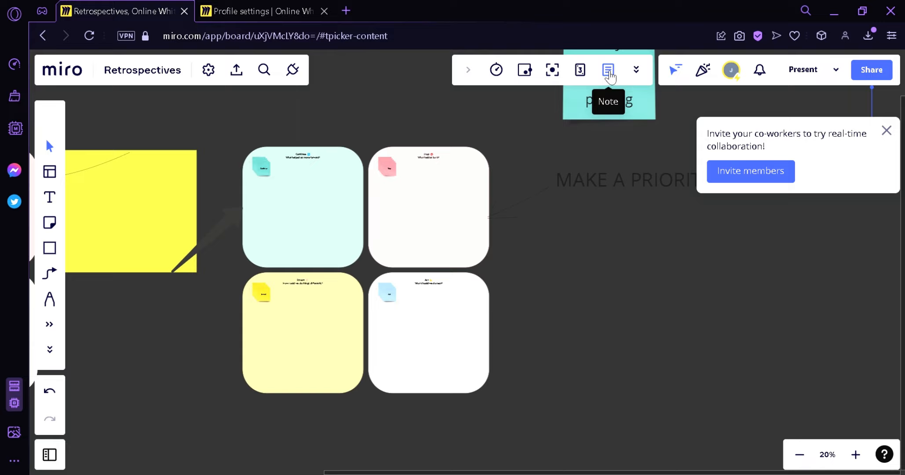
pyautogui.click(637, 69)
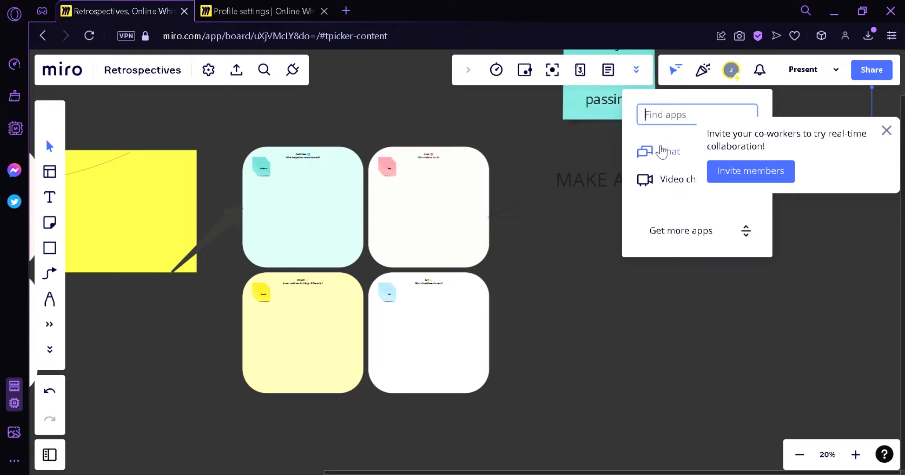
pyautogui.click(666, 233)
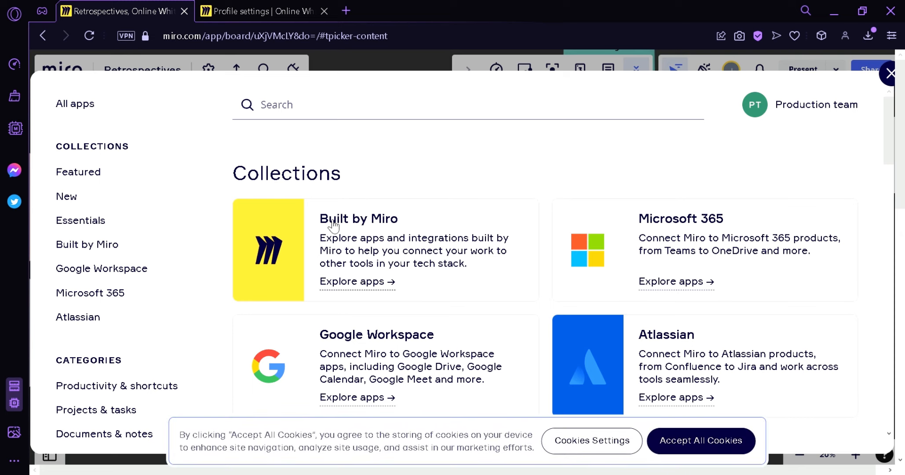
pyautogui.scroll(-3, 658, 363)
pyautogui.scroll(5, 555, 234)
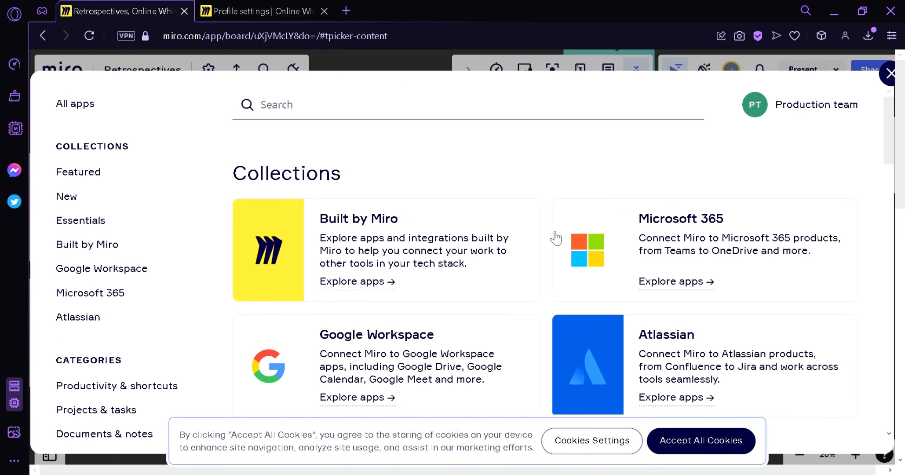
pyautogui.click(889, 76)
# Step: Zoom out to about 17% to show the Example and Work here areas
pyautogui.scroll(3, 500, 248)
pyautogui.moveTo(499, 248); pyautogui.dragTo(583, 276)
pyautogui.scroll(-5, 370, 295)
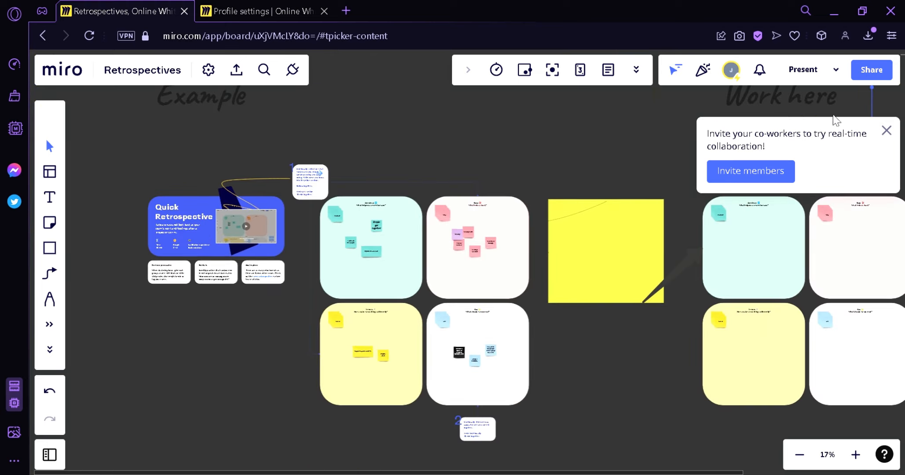